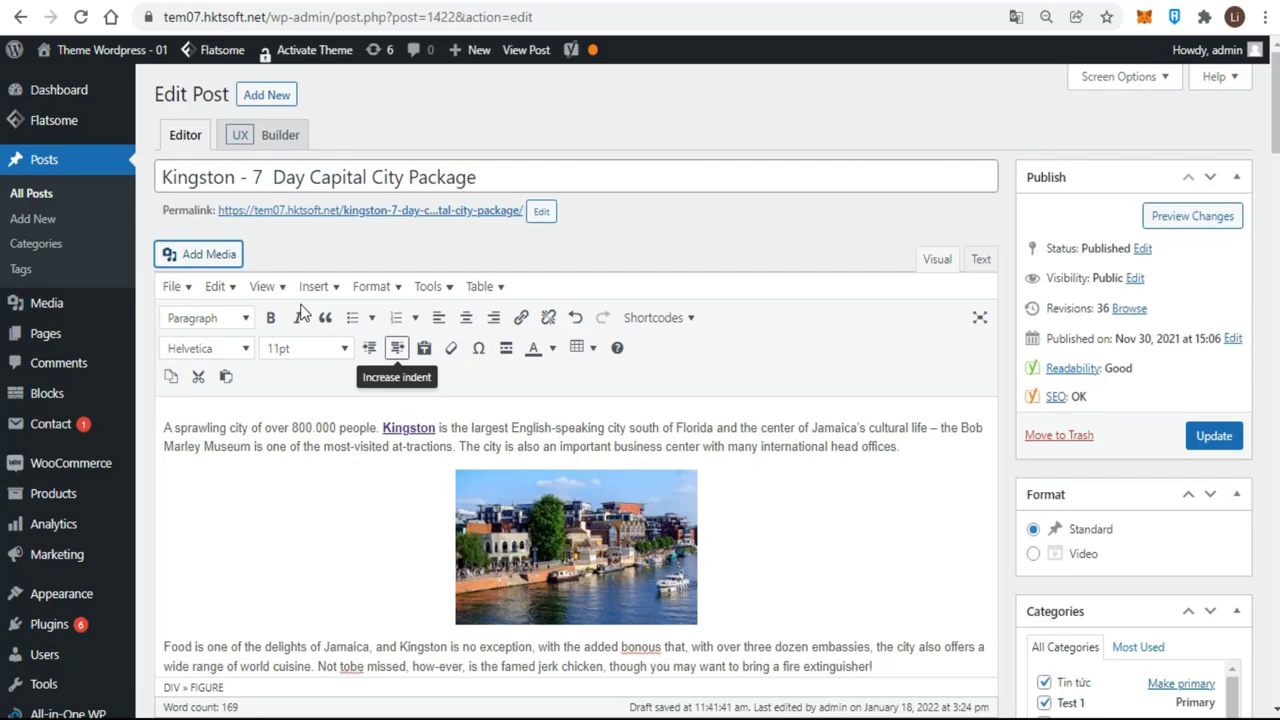
# Step: Upload the four Kingston images from the desktop folder into a new gallery selection
pyautogui.click(210, 256)
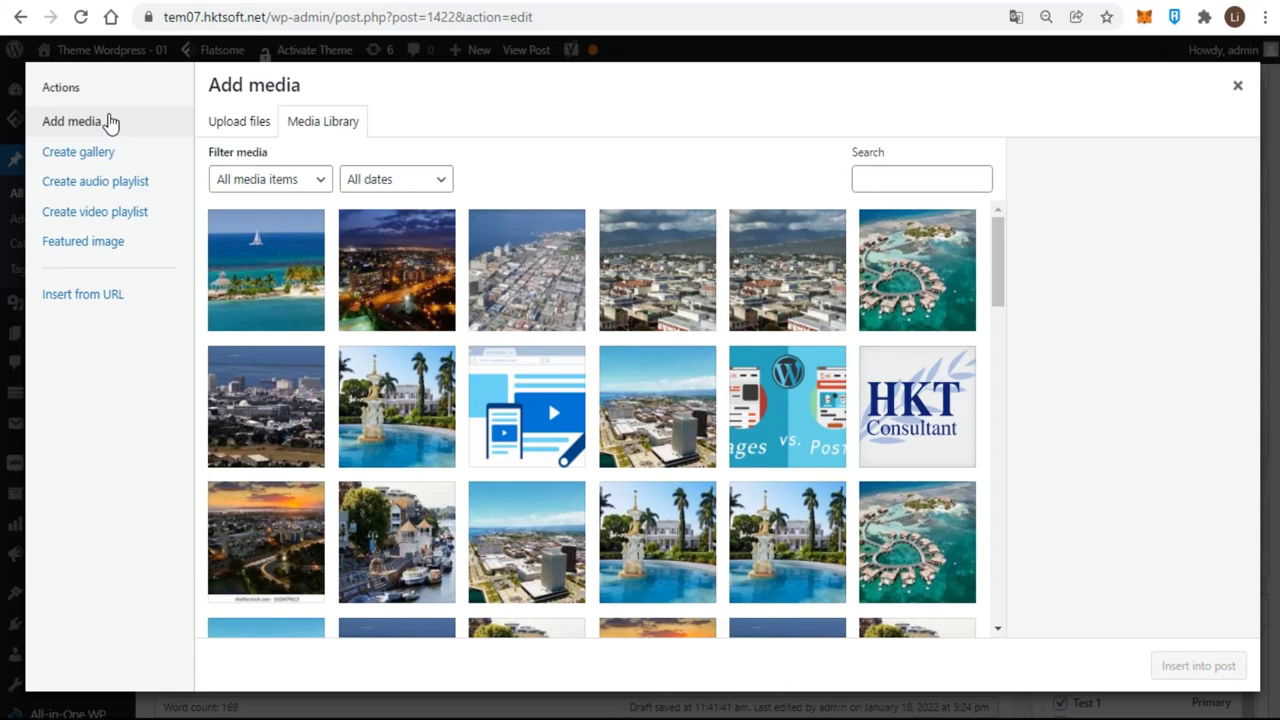
pyautogui.click(94, 153)
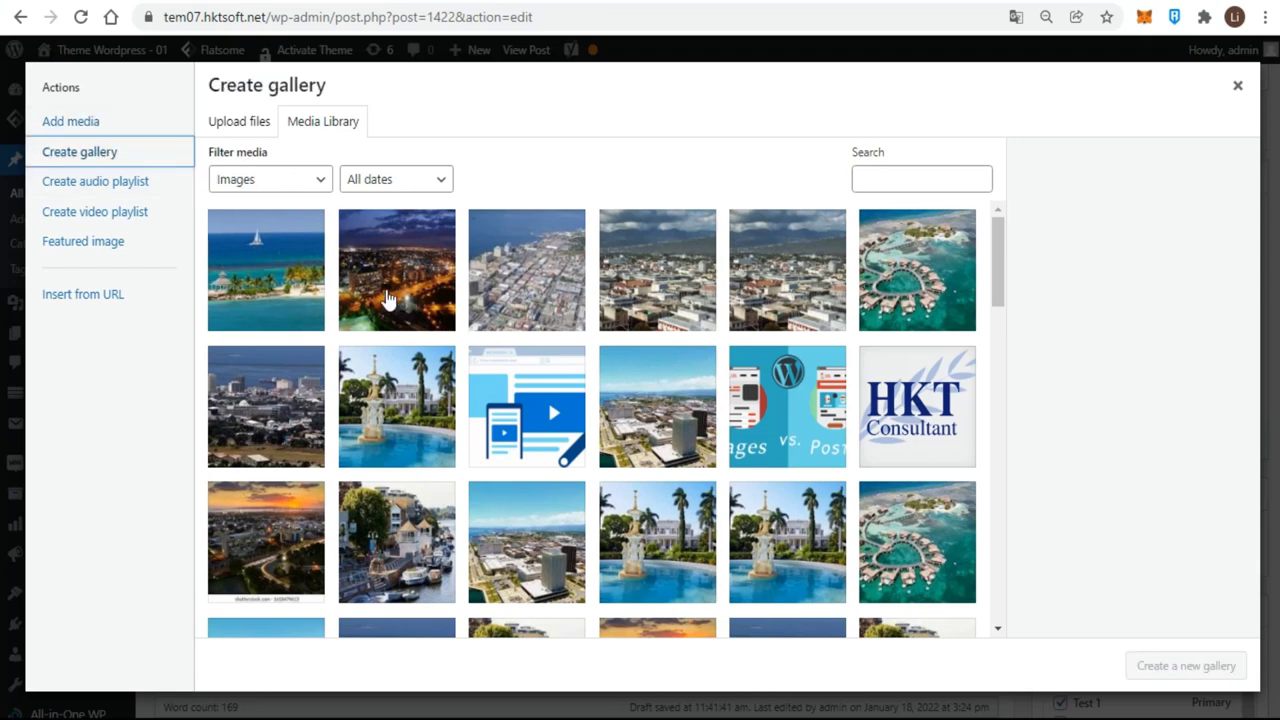
pyautogui.click(230, 124)
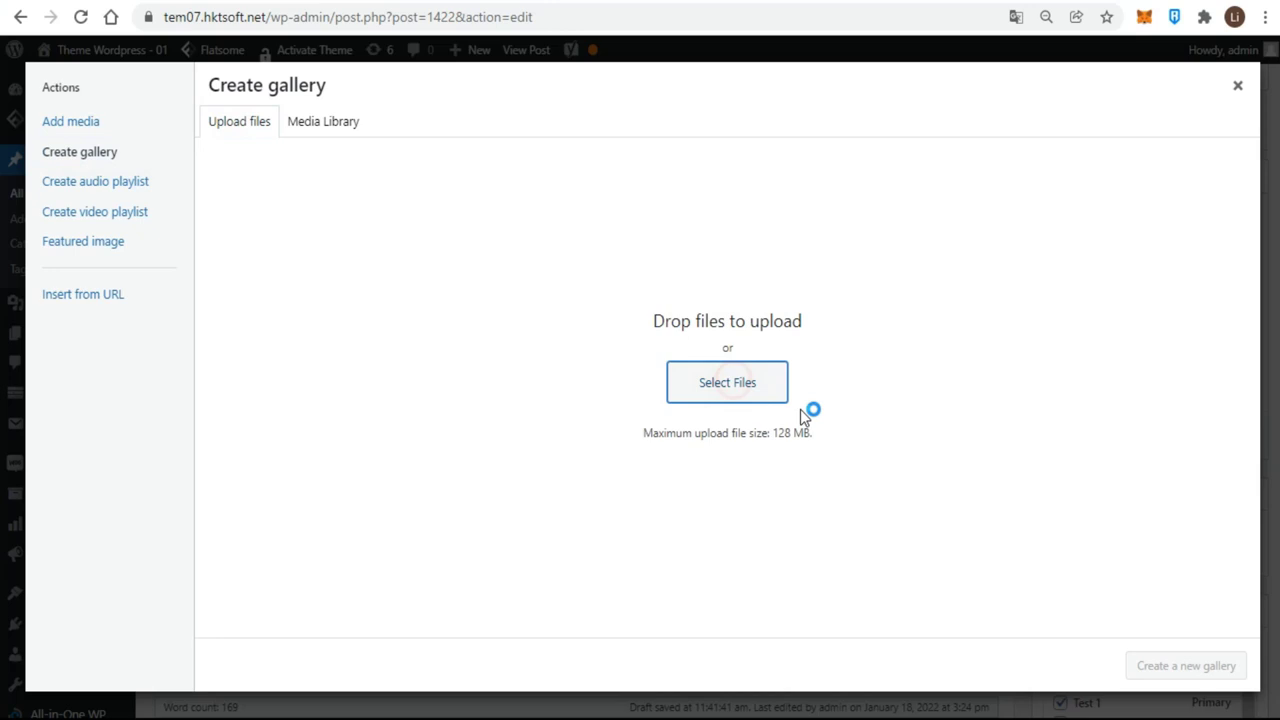
pyautogui.click(752, 391)
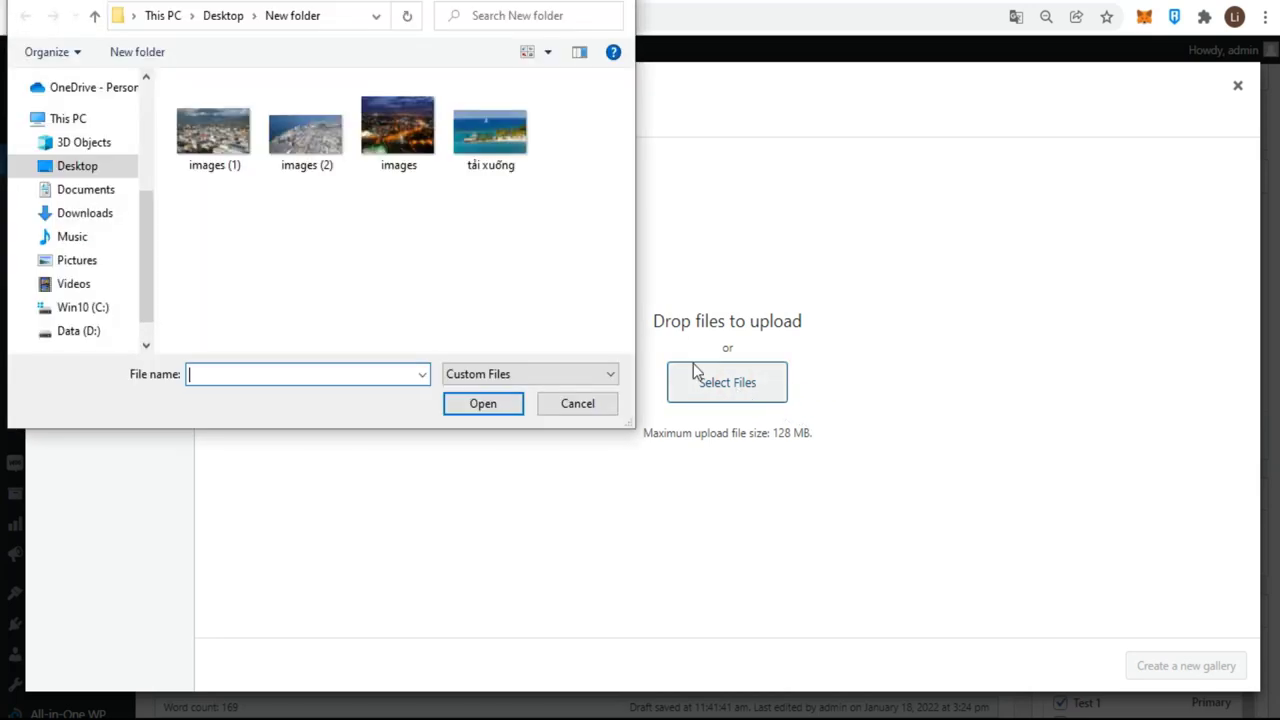
pyautogui.moveTo(558, 200); pyautogui.dragTo(185, 145)
pyautogui.click(490, 403)
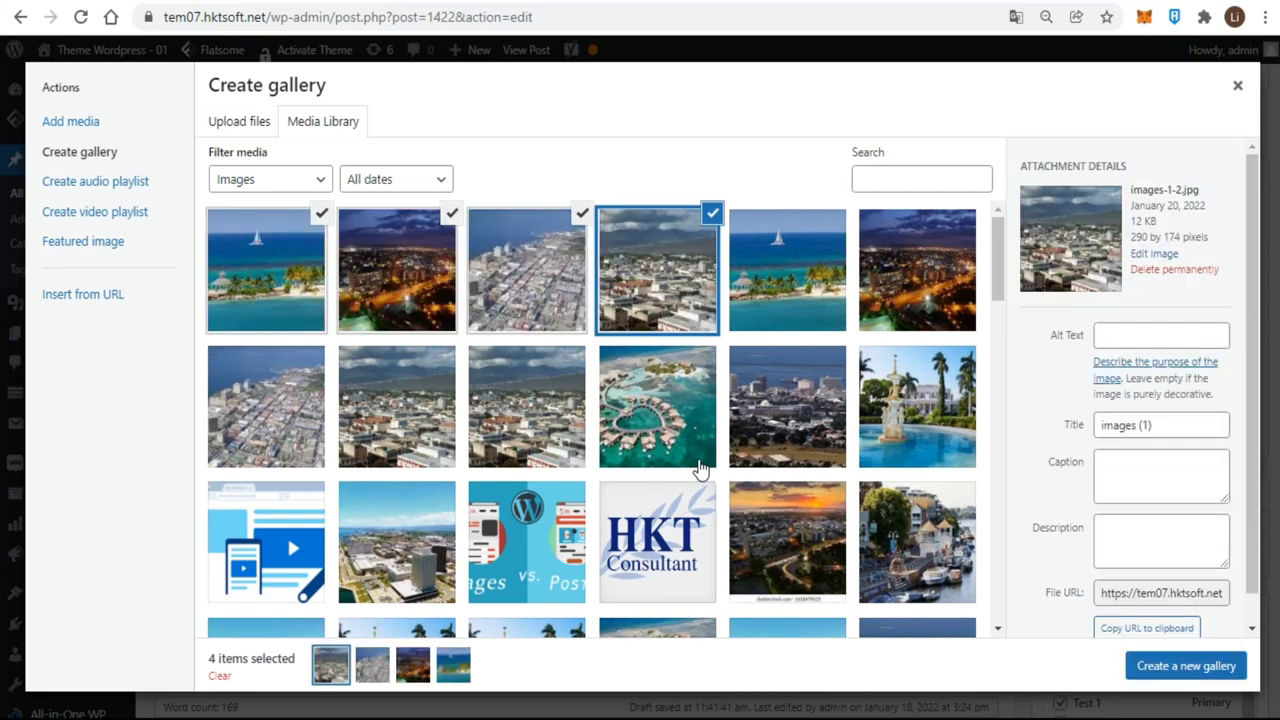
# Step: Clear the selection and pick the beach, night city, aerial city, cloudy city and second beach images
pyautogui.click(710, 215)
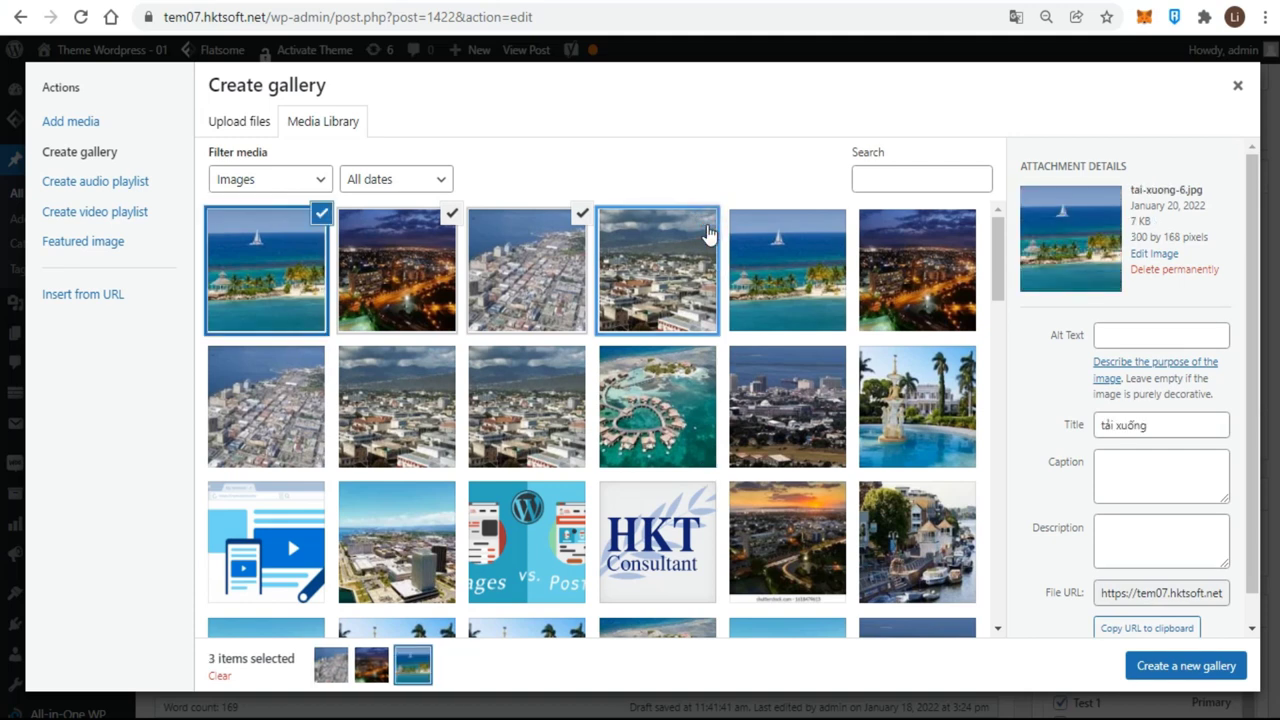
pyautogui.click(219, 677)
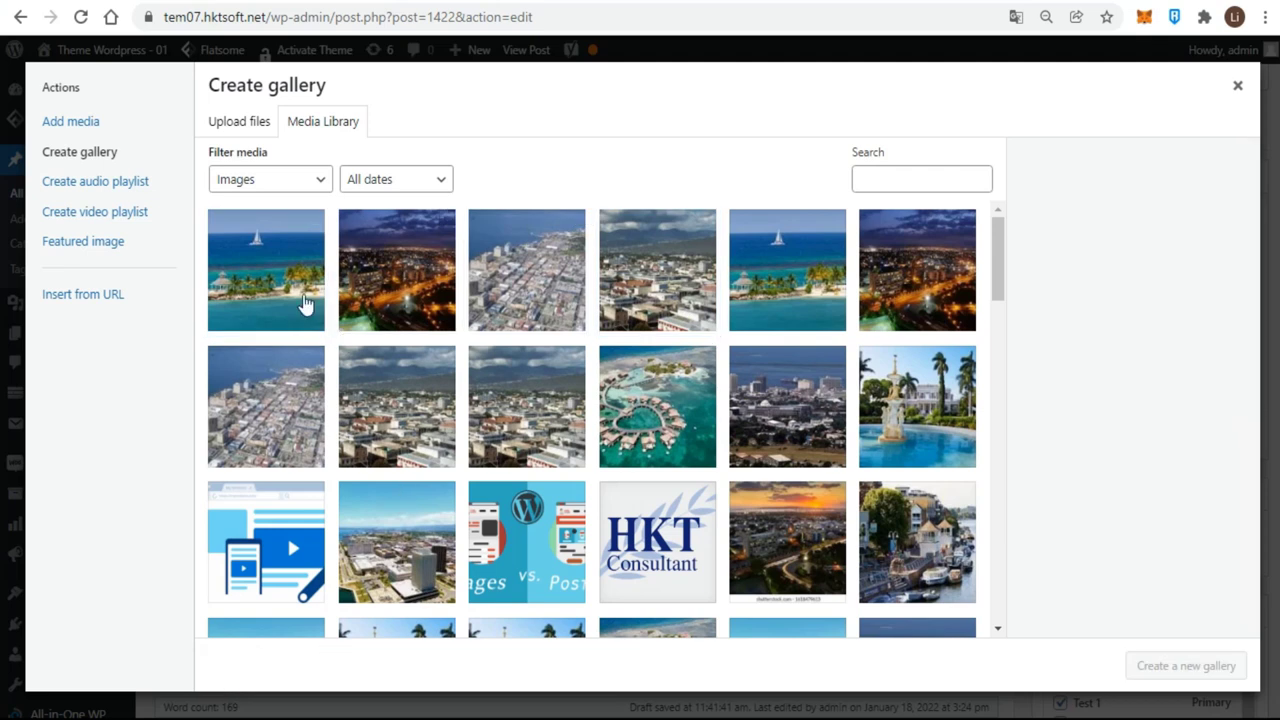
pyautogui.click(279, 270)
pyautogui.click(432, 292)
pyautogui.click(540, 290)
pyautogui.click(695, 290)
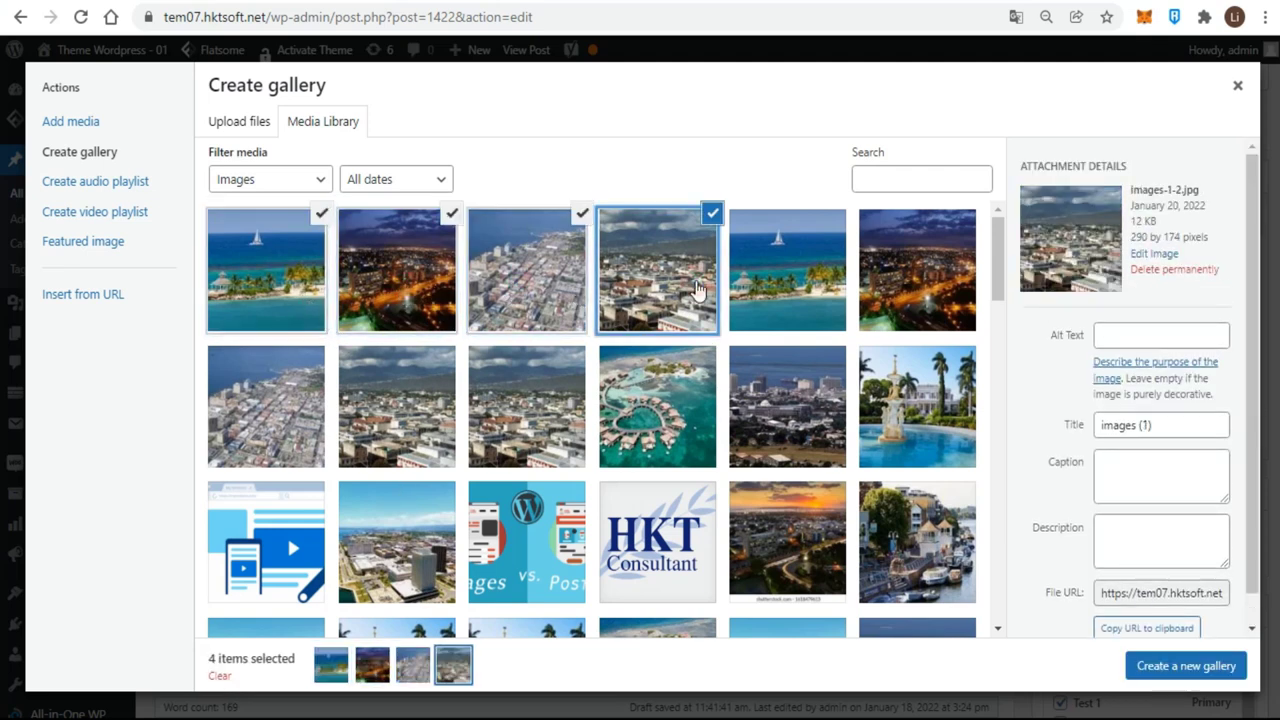
pyautogui.click(757, 295)
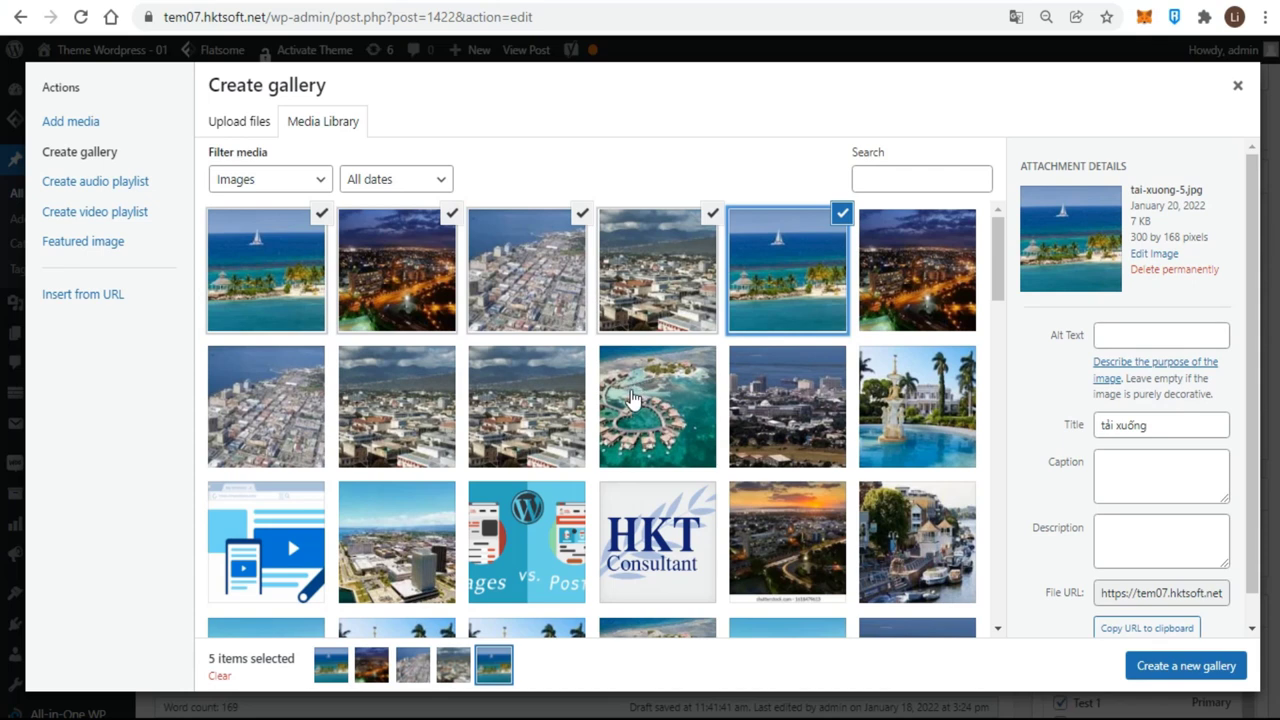
pyautogui.click(345, 677)
pyautogui.click(372, 674)
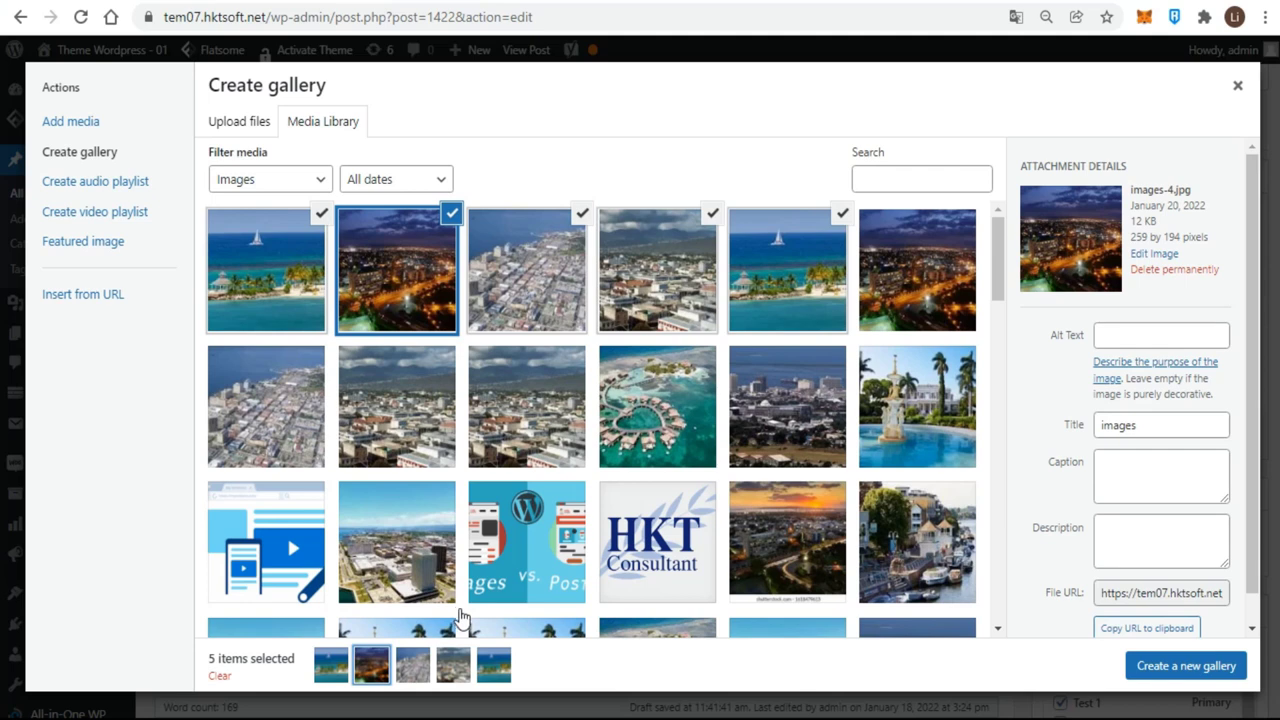
# Step: Create the gallery, keep the original order, and remove the duplicate fifth beach image
pyautogui.click(1170, 678)
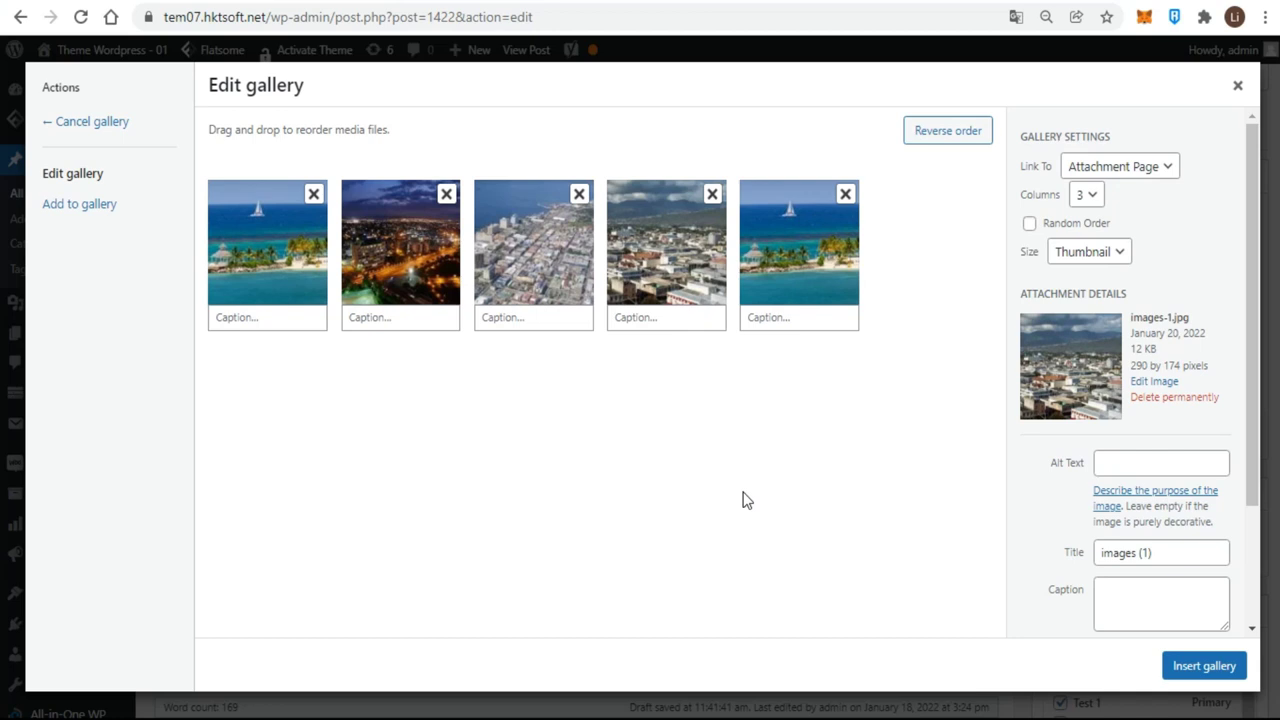
pyautogui.moveTo(823, 286); pyautogui.dragTo(738, 325)
pyautogui.moveTo(782, 280); pyautogui.dragTo(670, 300)
pyautogui.click(938, 133)
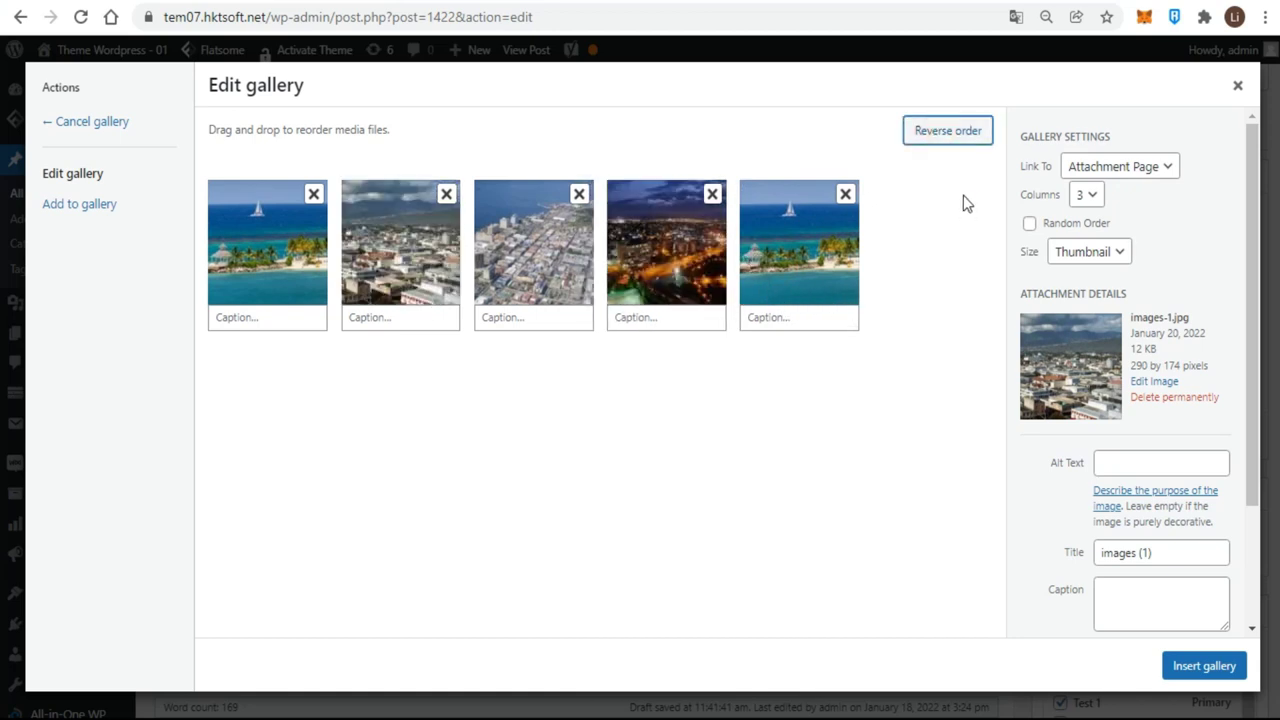
pyautogui.click(960, 146)
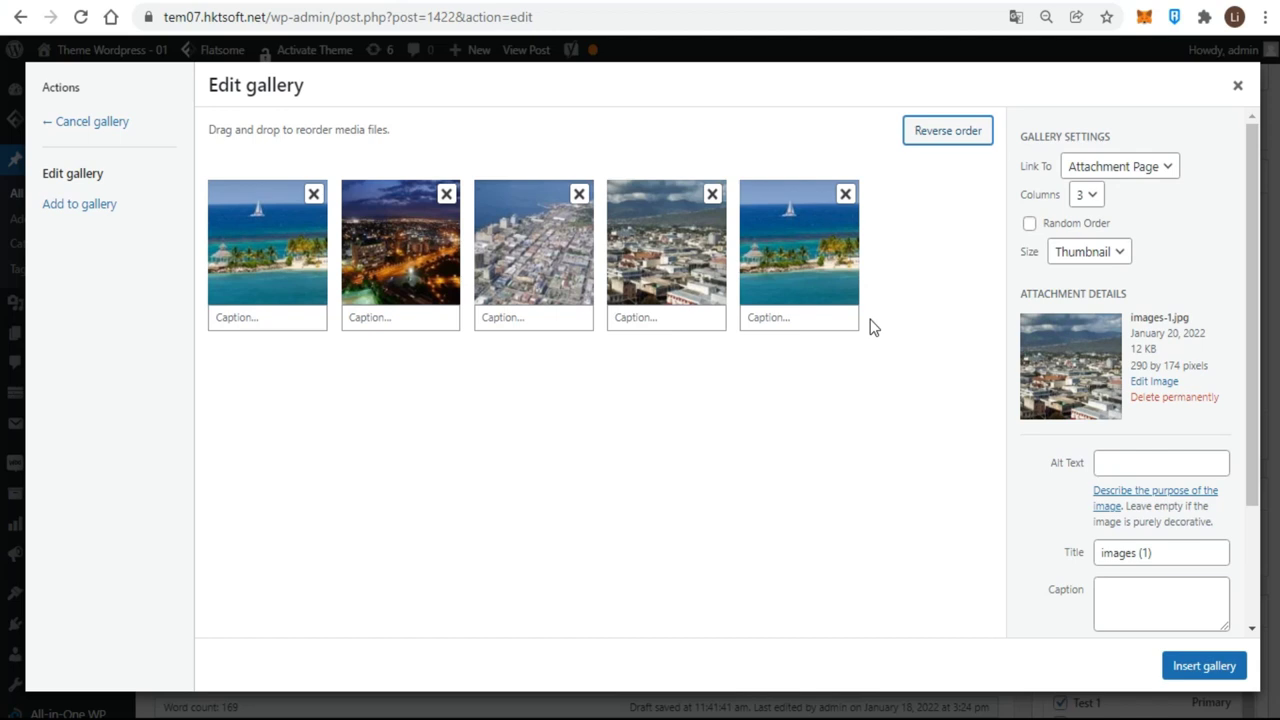
pyautogui.click(845, 198)
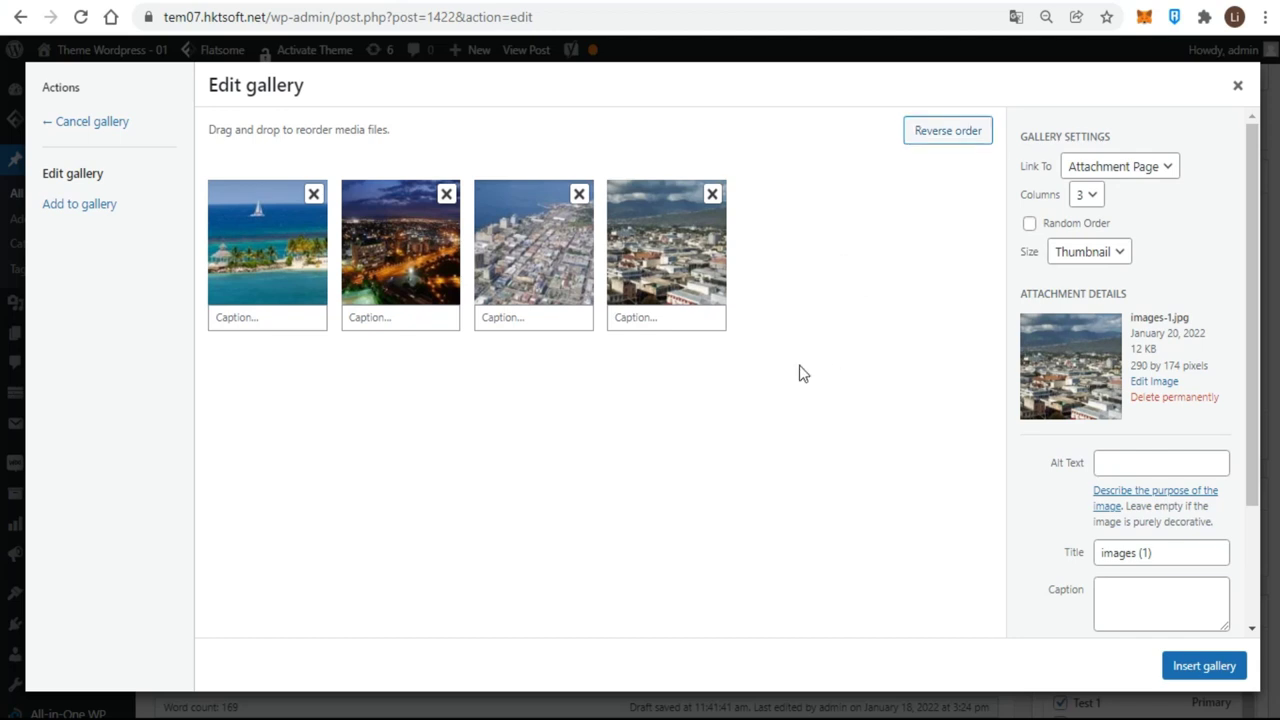
# Step: Caption the first beach image 'test'
pyautogui.click(296, 318)
pyautogui.write('test')
pyautogui.click(377, 318)
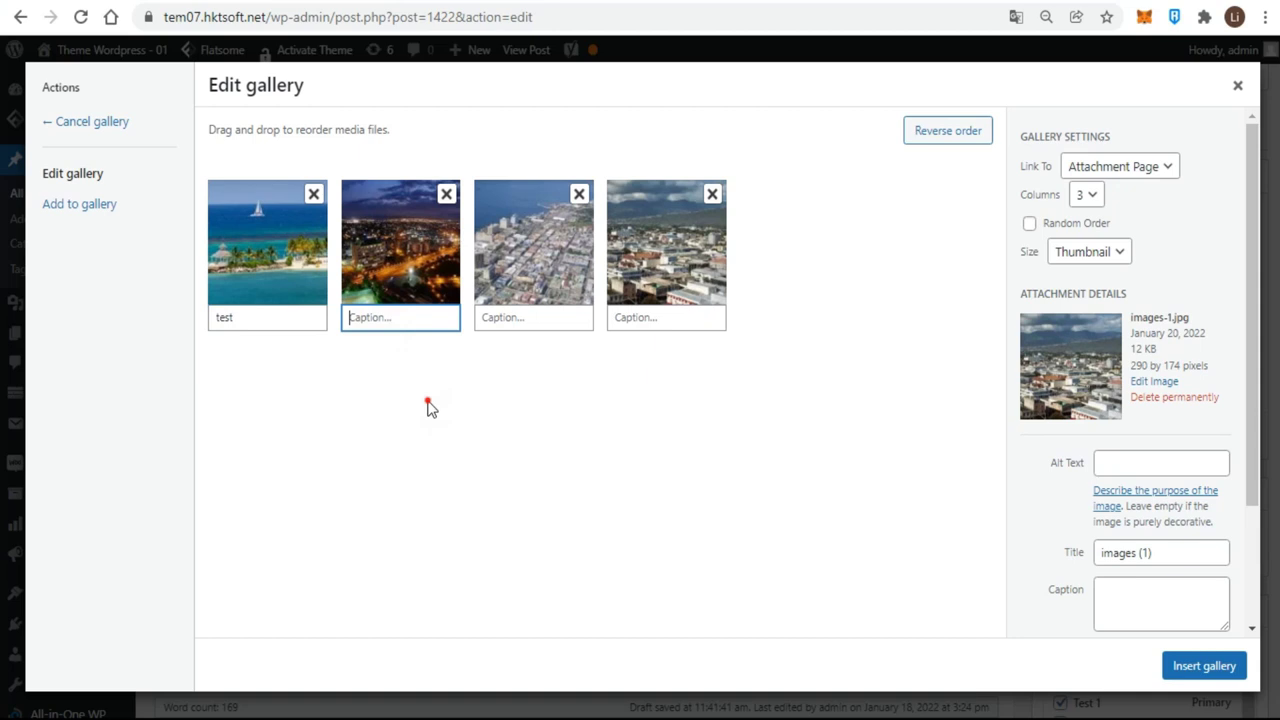
pyautogui.click(431, 406)
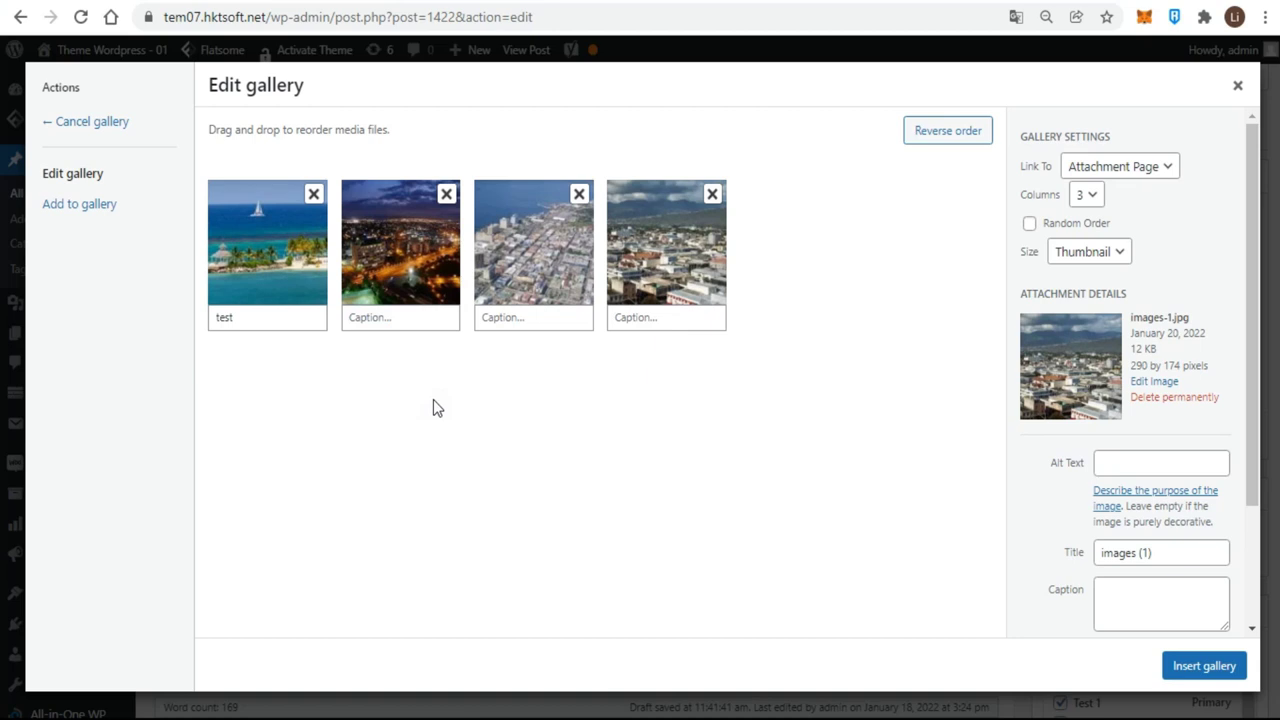
pyautogui.press('Tab')
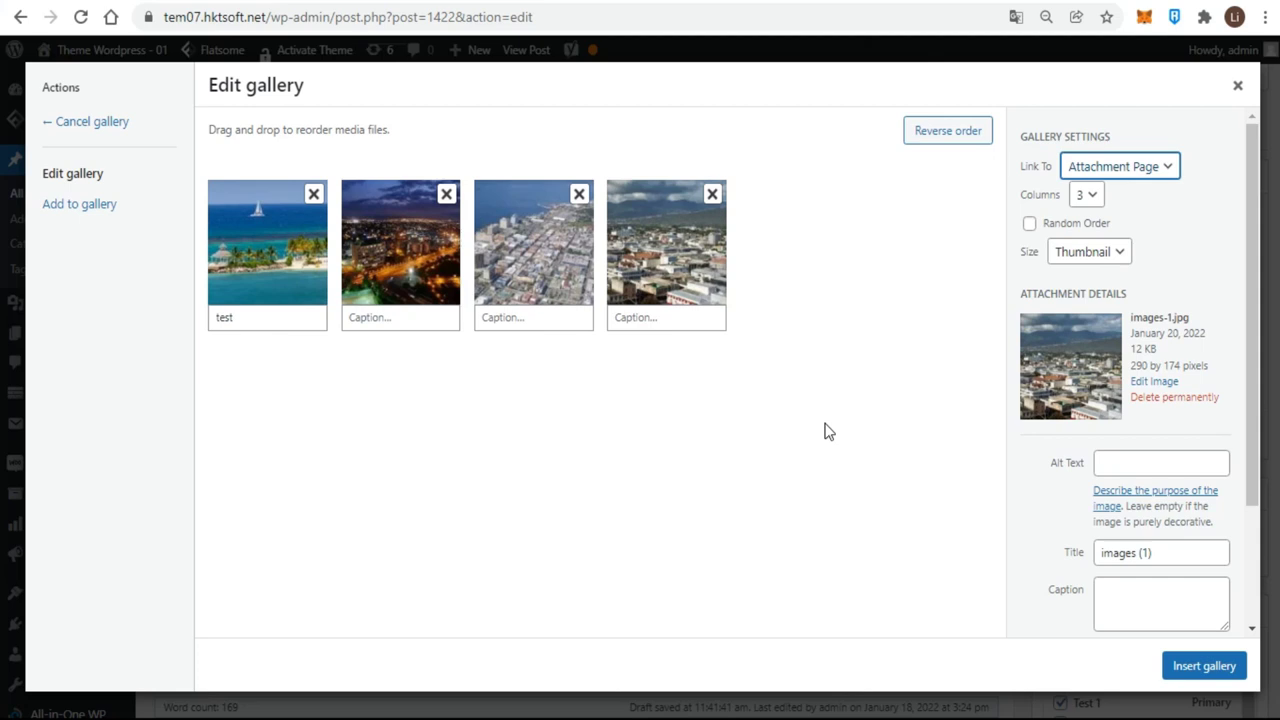
pyautogui.click(1168, 167)
pyautogui.click(1128, 190)
pyautogui.click(1165, 165)
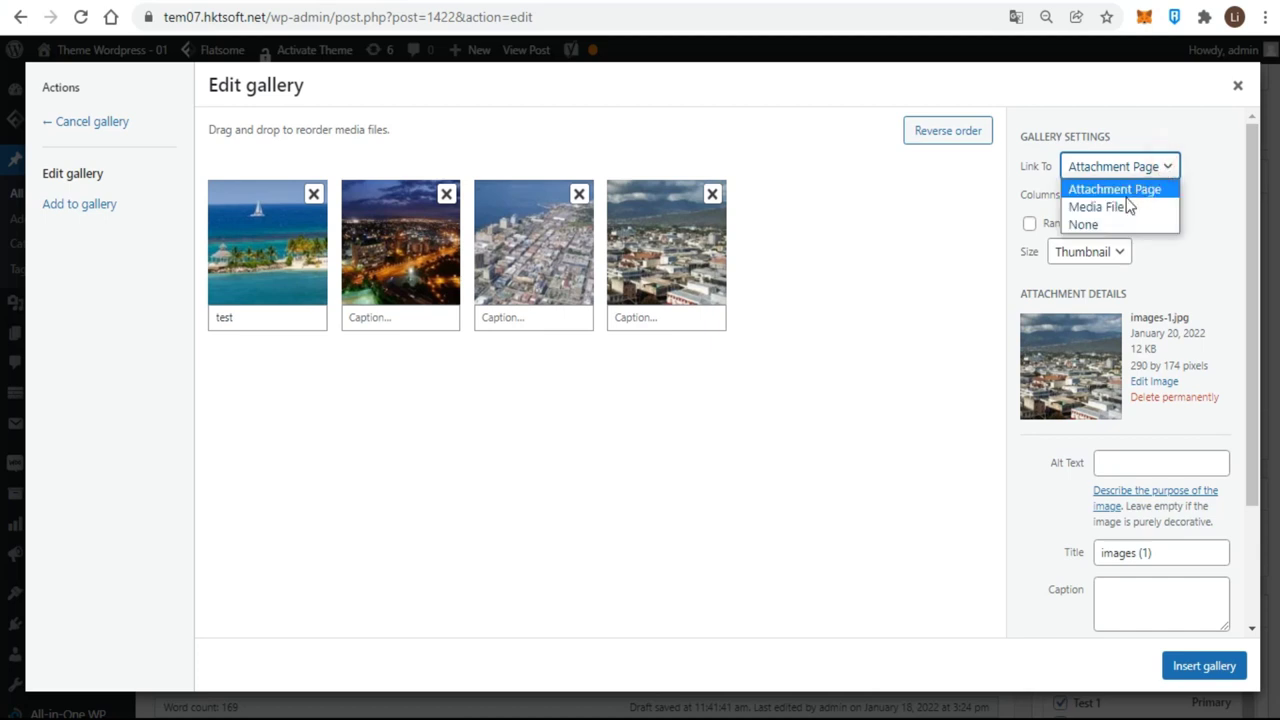
pyautogui.click(1128, 206)
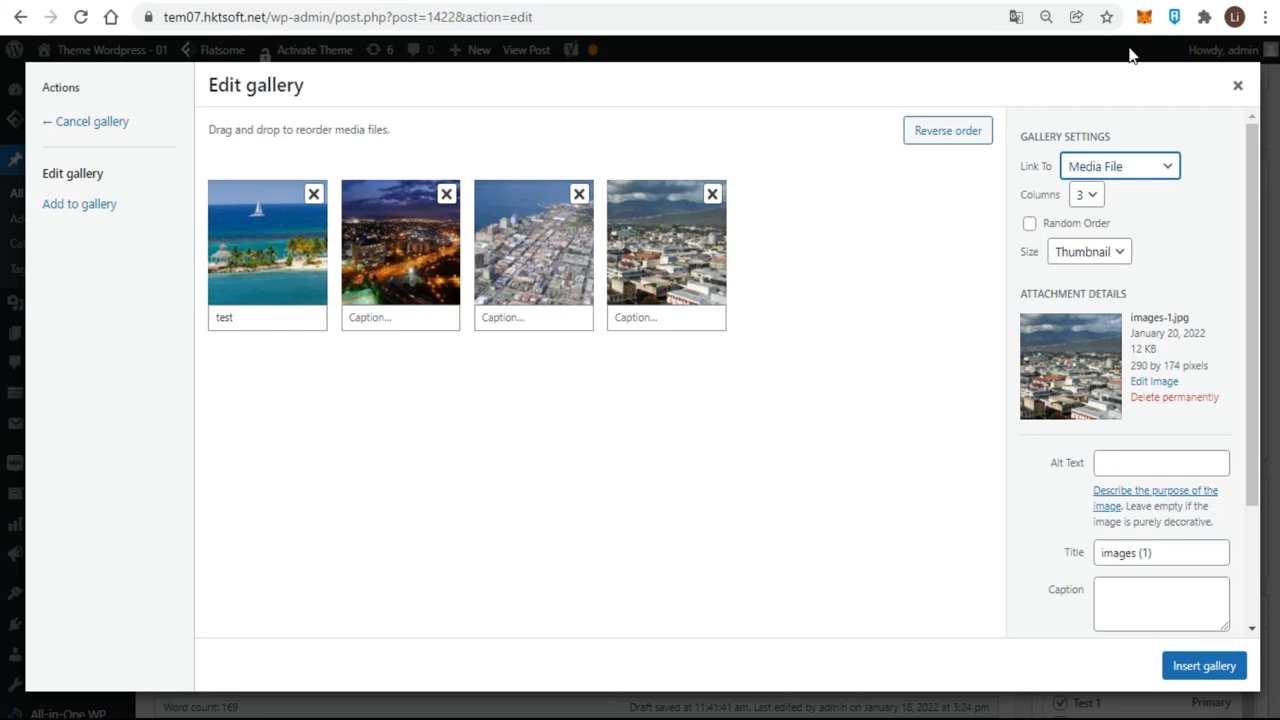
pyautogui.click(1168, 172)
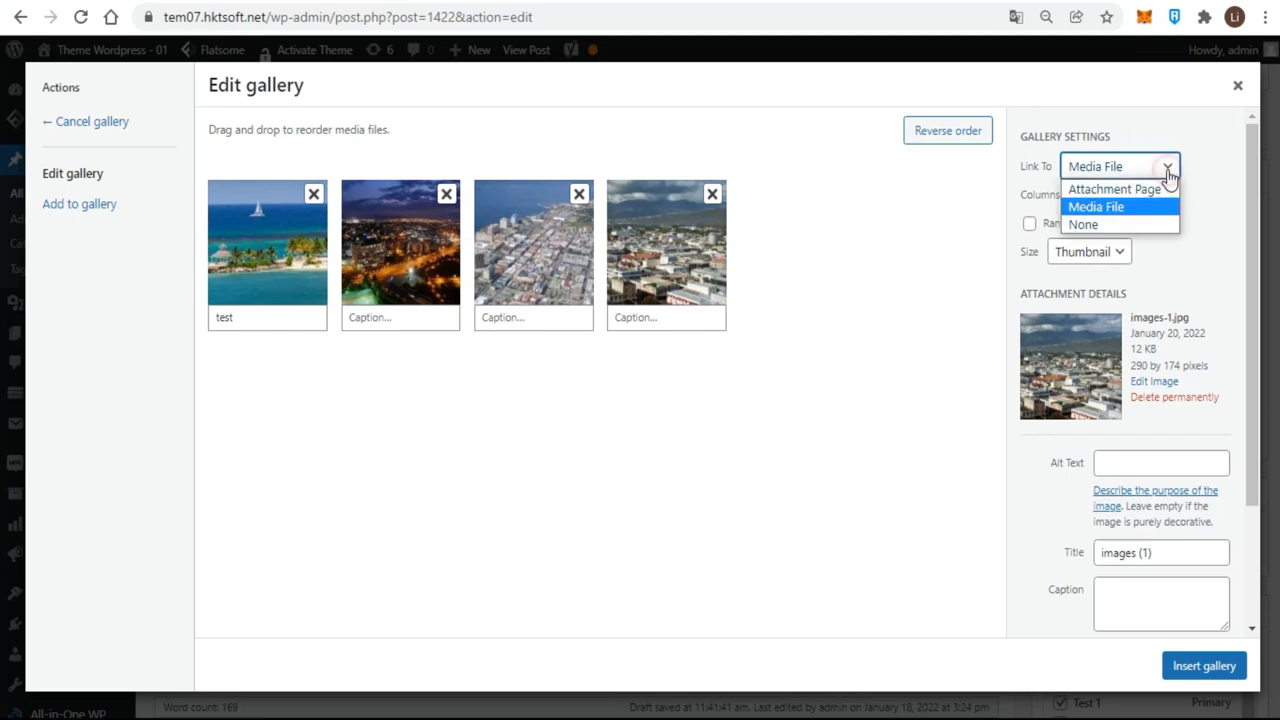
pyautogui.click(1157, 222)
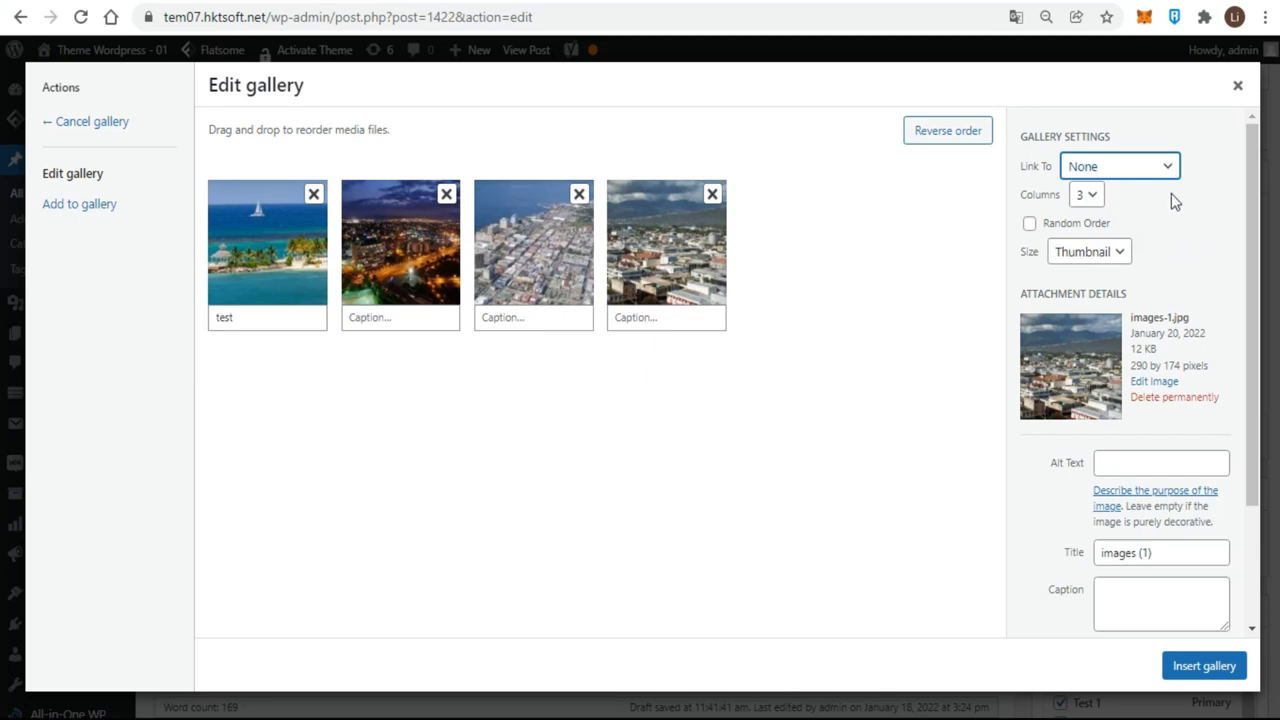
pyautogui.click(1168, 164)
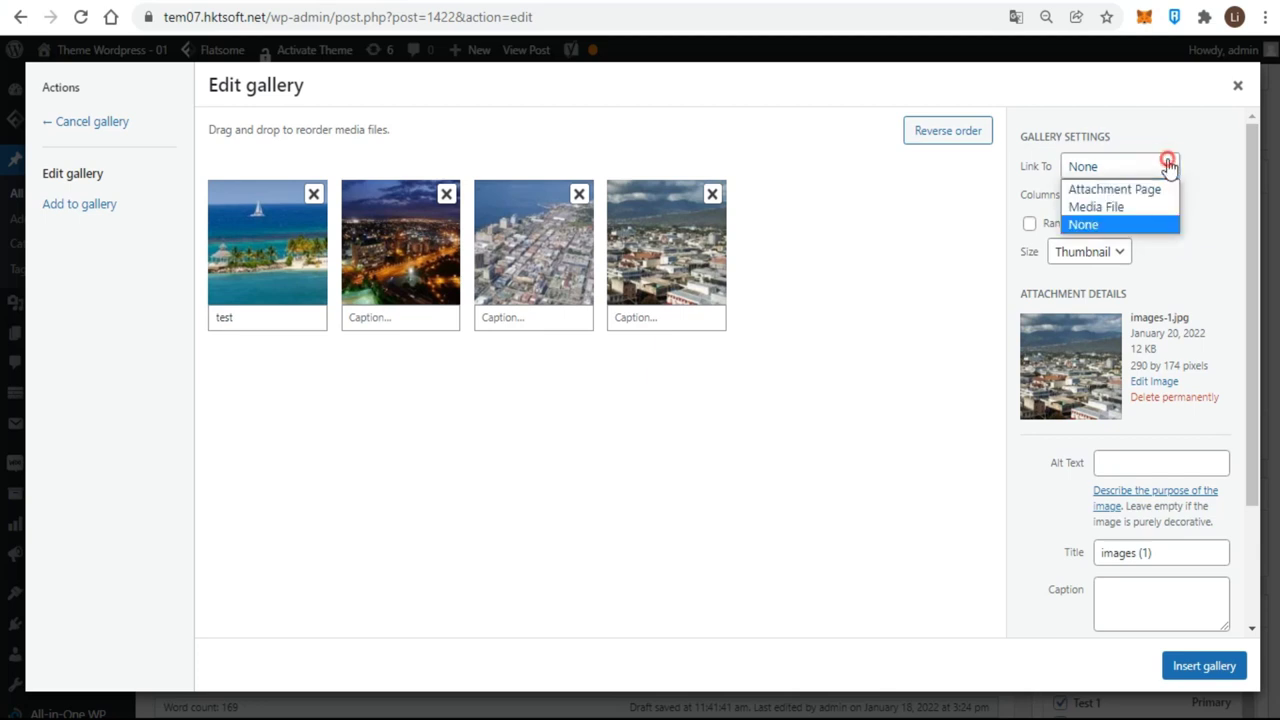
pyautogui.click(1130, 189)
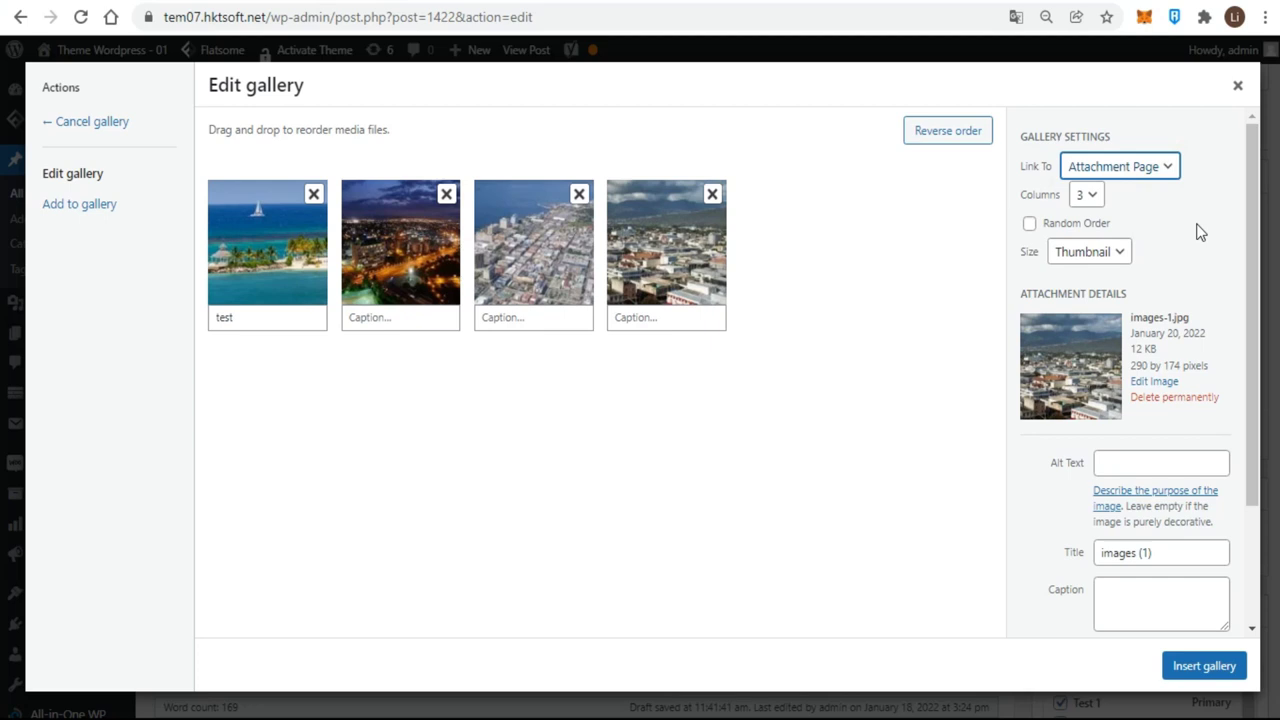
# Step: Keep the gallery at 3 columns, insert it into the post, and reopen it for editing
pyautogui.click(1091, 203)
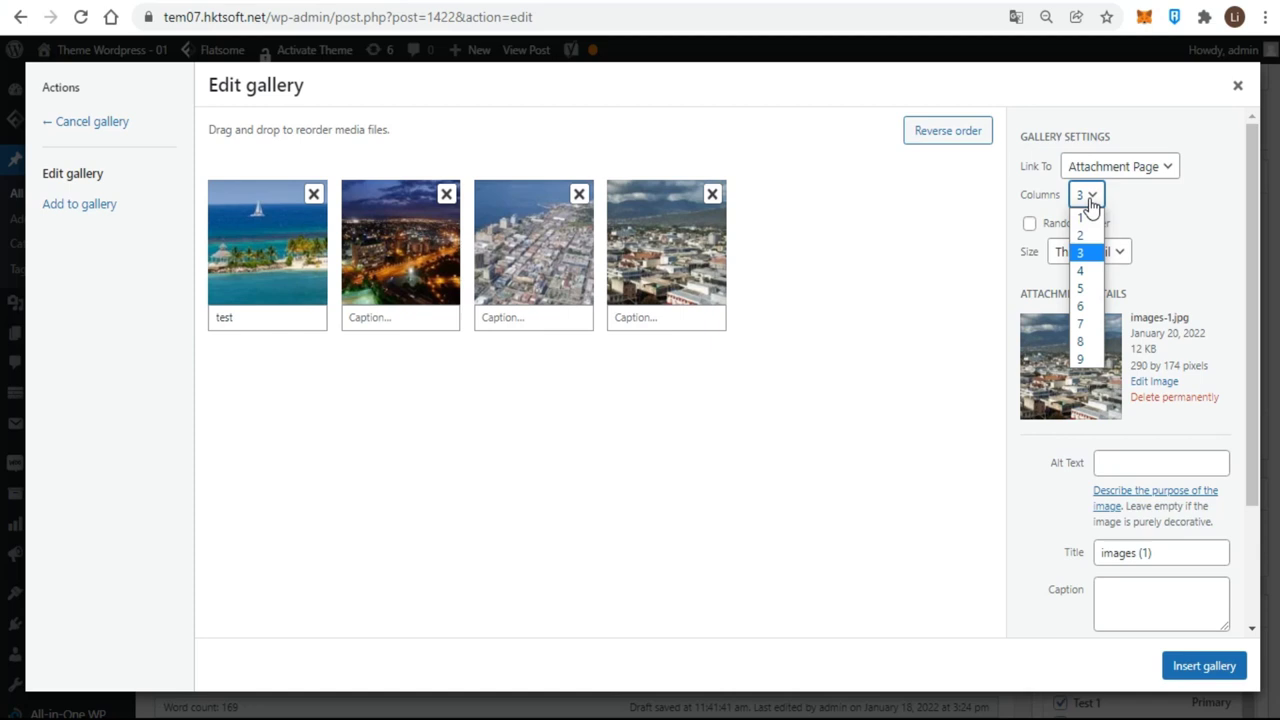
pyautogui.click(1091, 203)
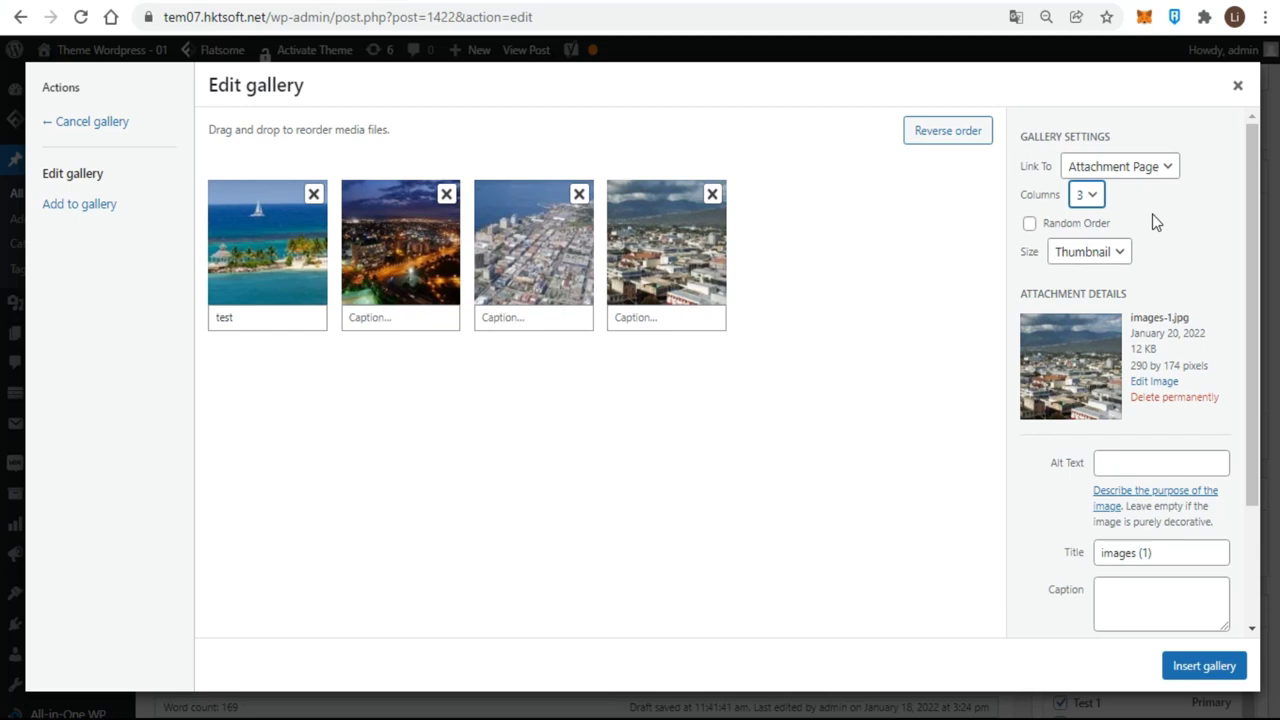
pyautogui.click(1029, 223)
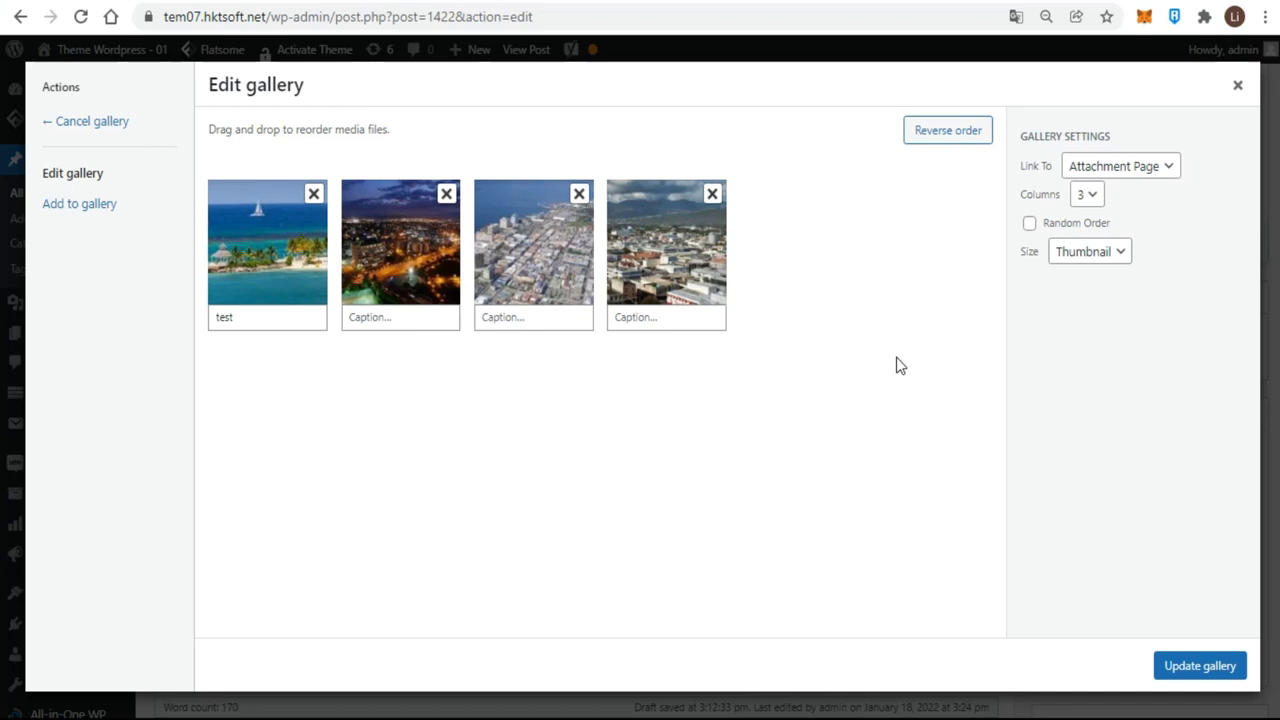
# Step: Update the four-image gallery in the post, check it below the picture, then reopen it
pyautogui.click(1199, 666)
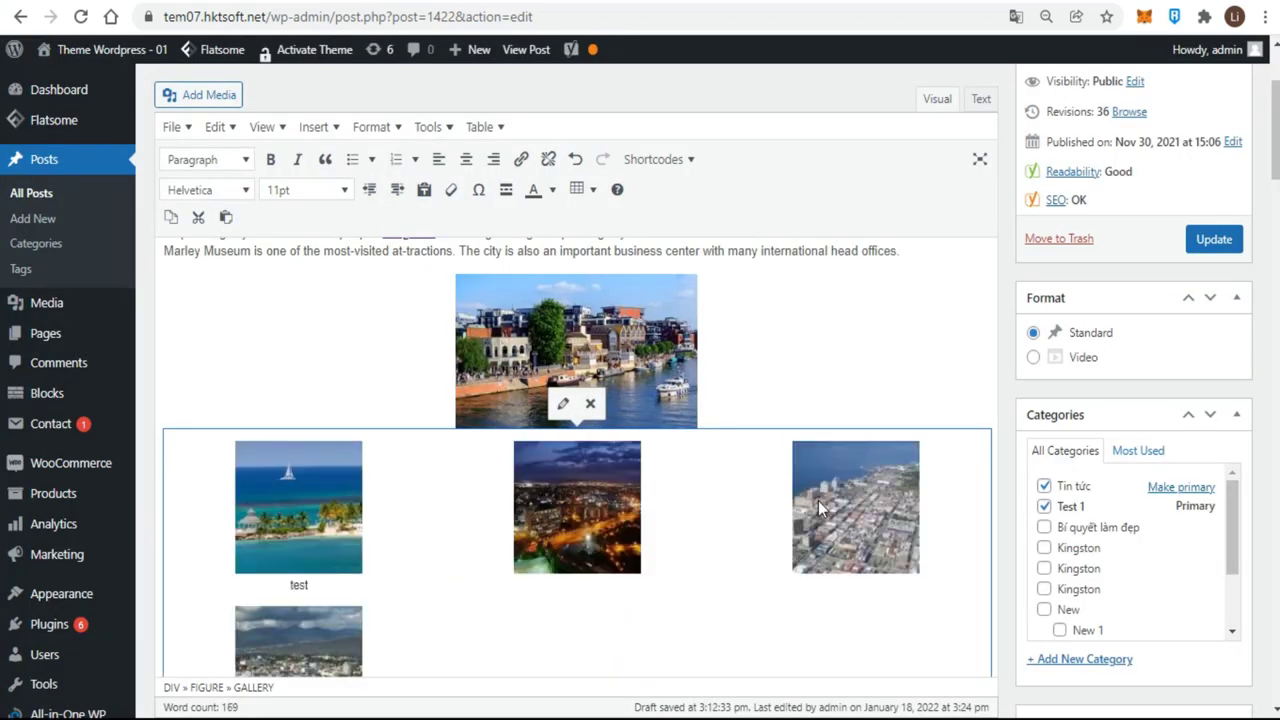
pyautogui.scroll(-2, 814, 506)
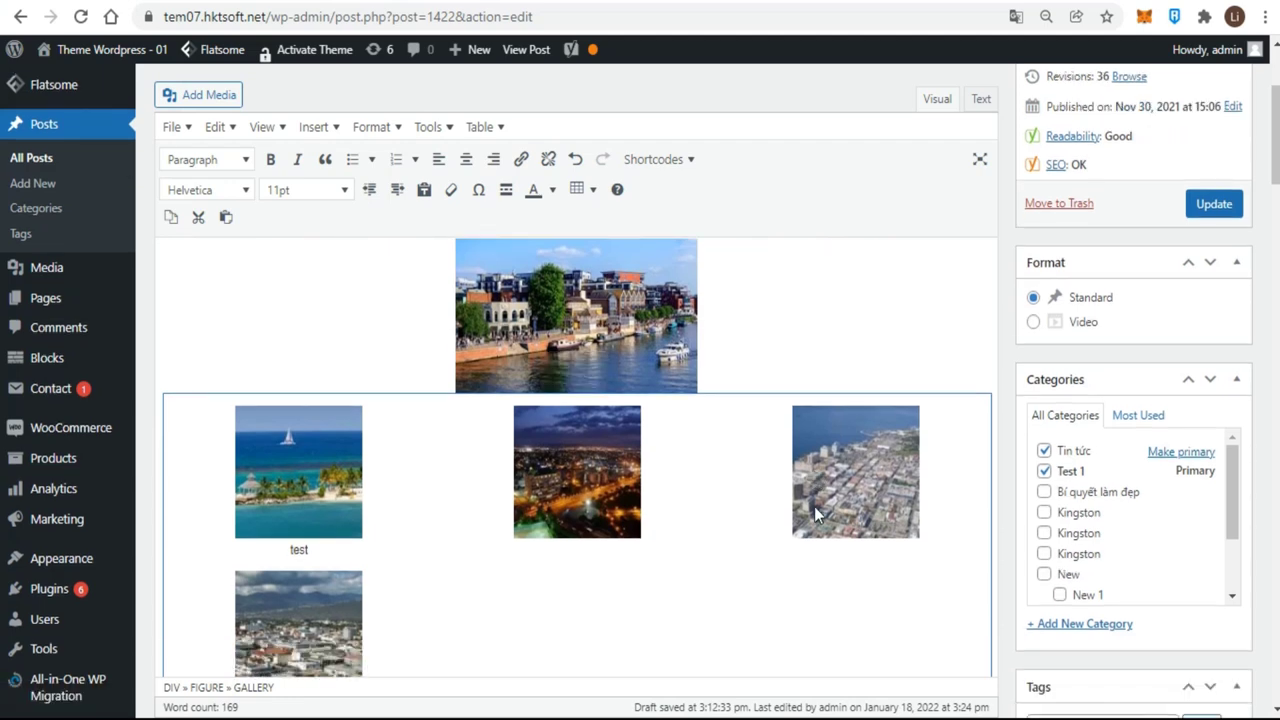
pyautogui.scroll(1, 814, 515)
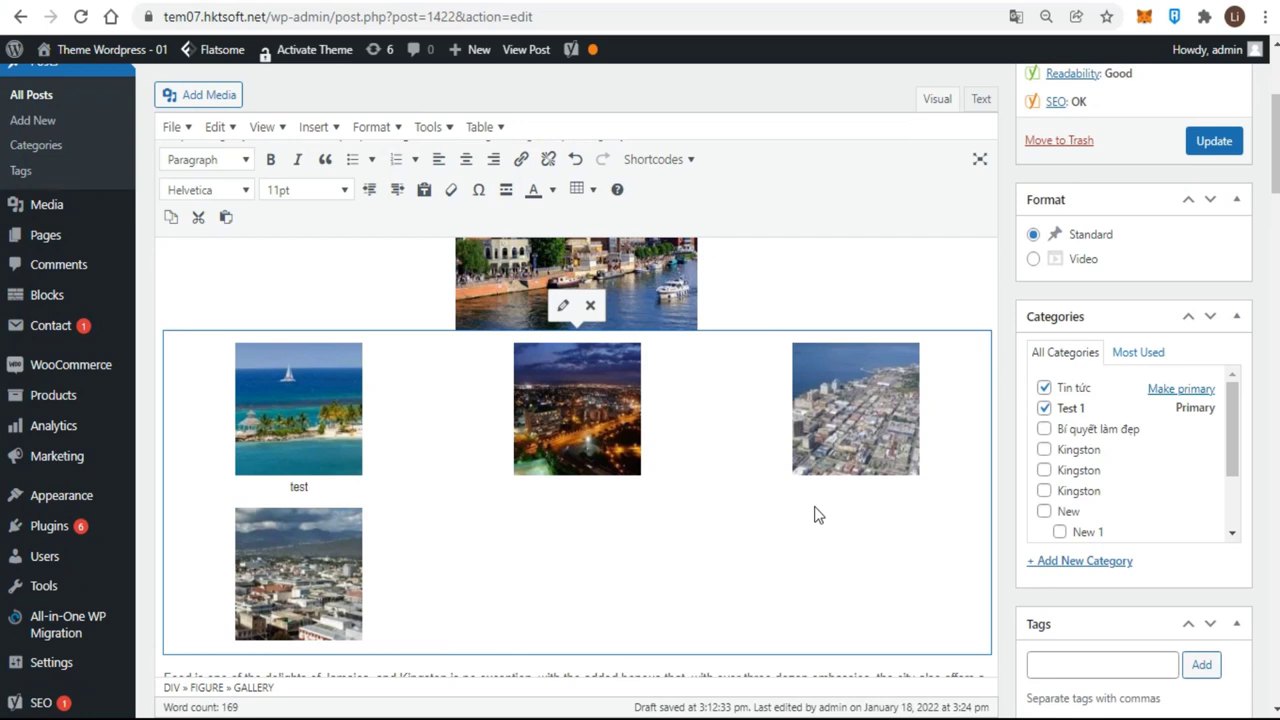
pyautogui.click(801, 534)
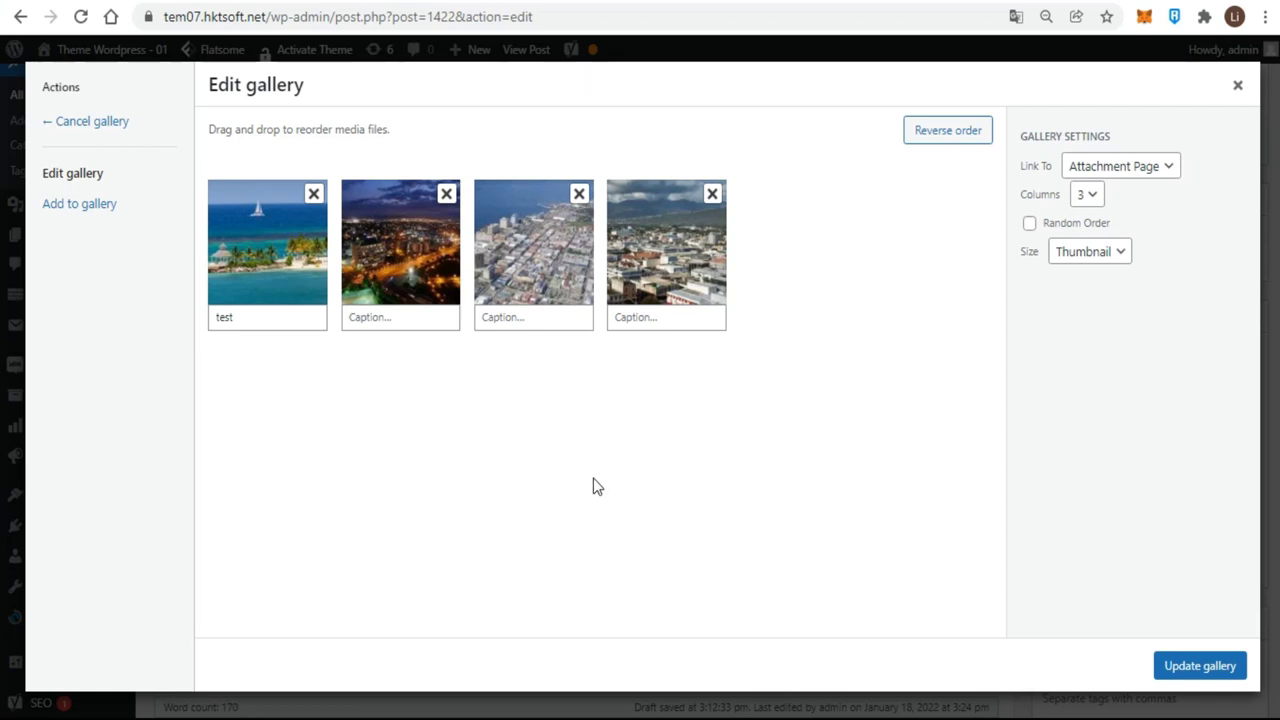
# Step: Select the fountain and city-view images in the Media Library to add to the gallery
pyautogui.click(72, 207)
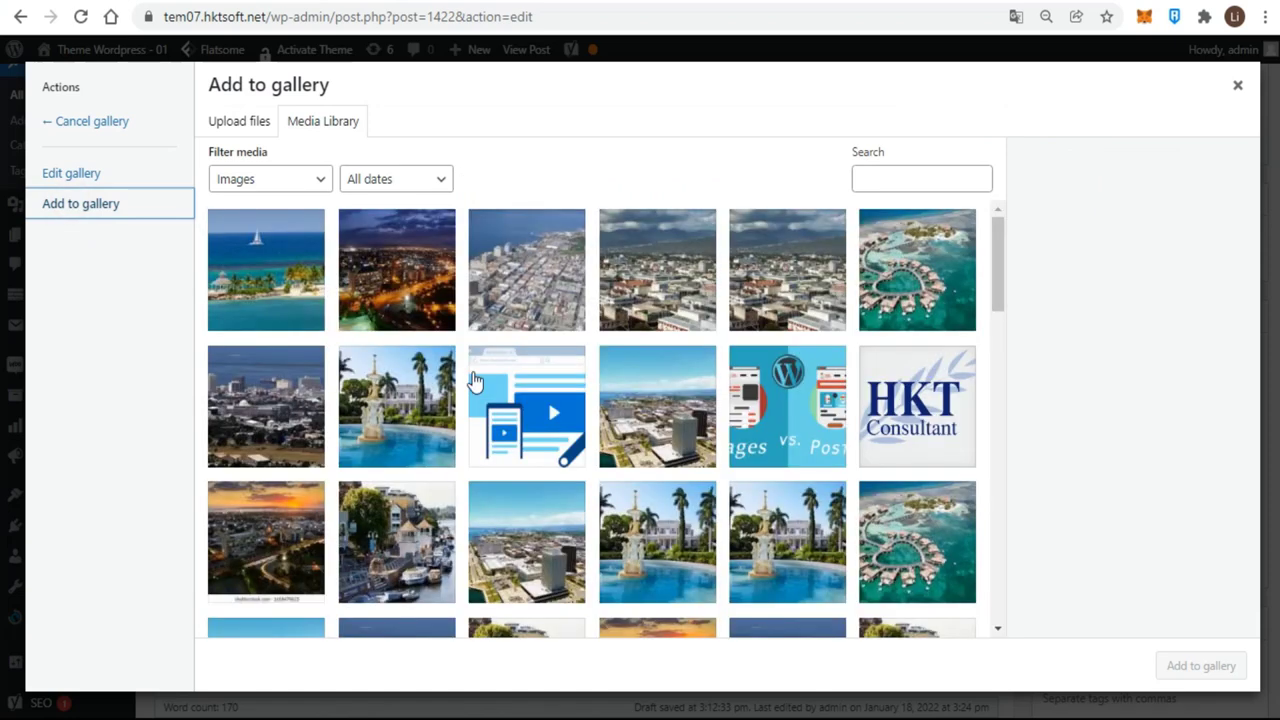
pyautogui.click(277, 139)
pyautogui.click(321, 134)
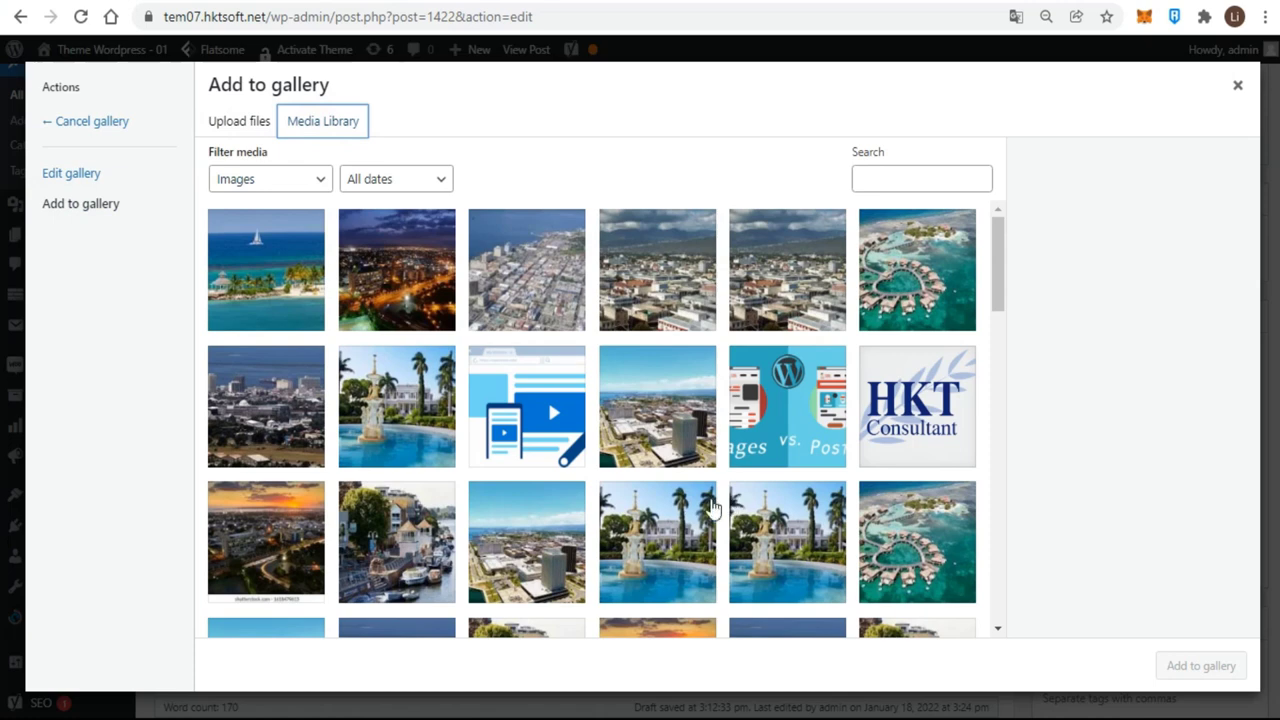
pyautogui.click(373, 444)
pyautogui.click(306, 427)
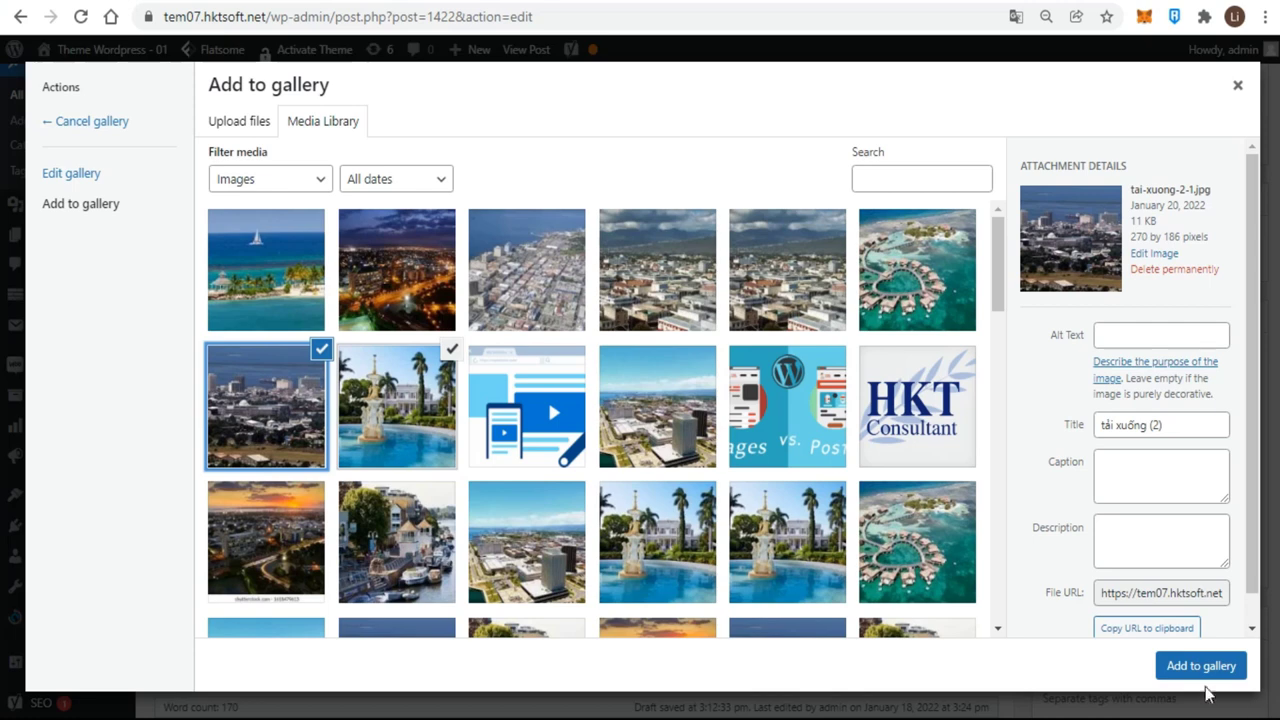
# Step: Add the two images and move the city view into fifth place, ahead of the fountain
pyautogui.click(1185, 665)
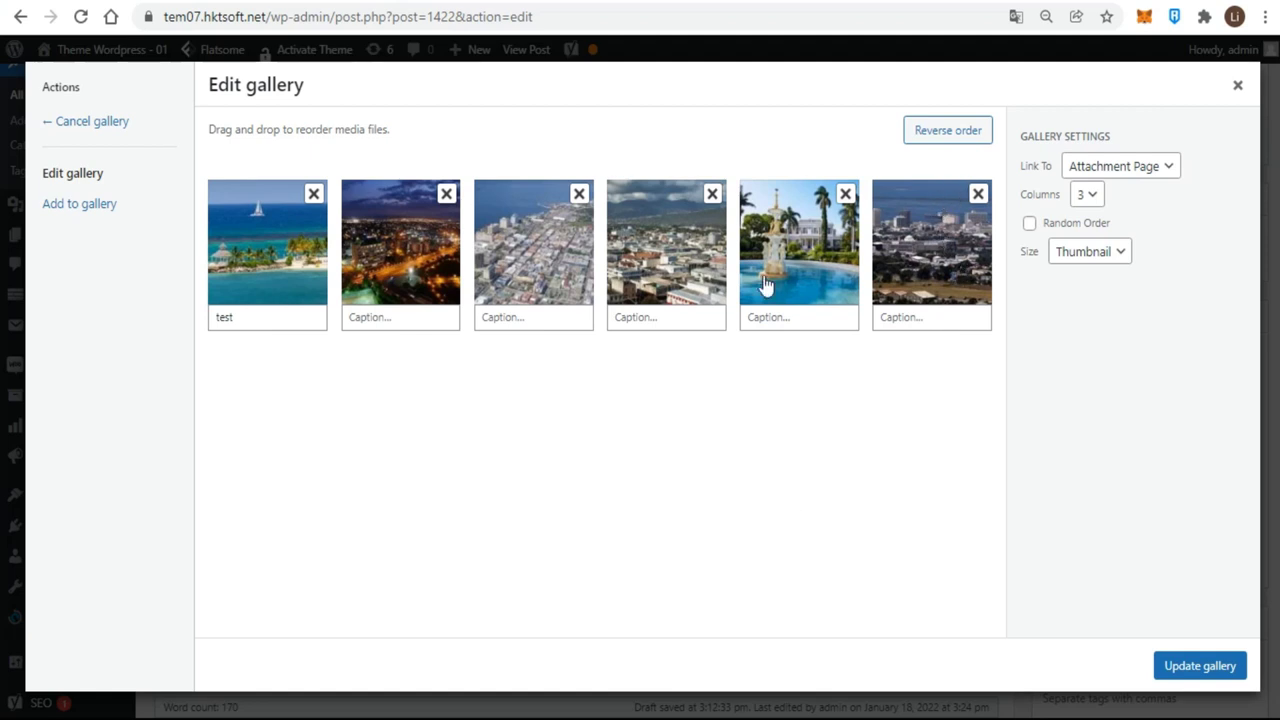
pyautogui.moveTo(883, 287); pyautogui.dragTo(848, 288)
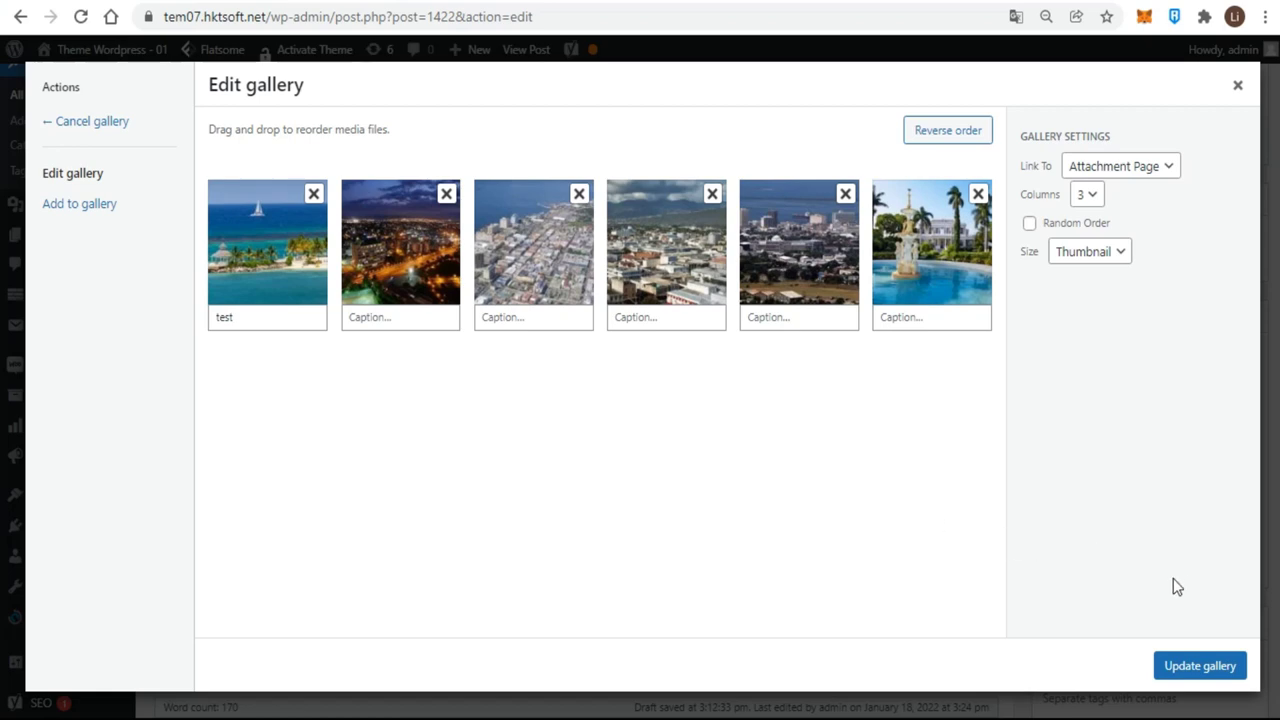
# Step: Save the six-image gallery into the post and review it beneath the harbour picture
pyautogui.click(1190, 668)
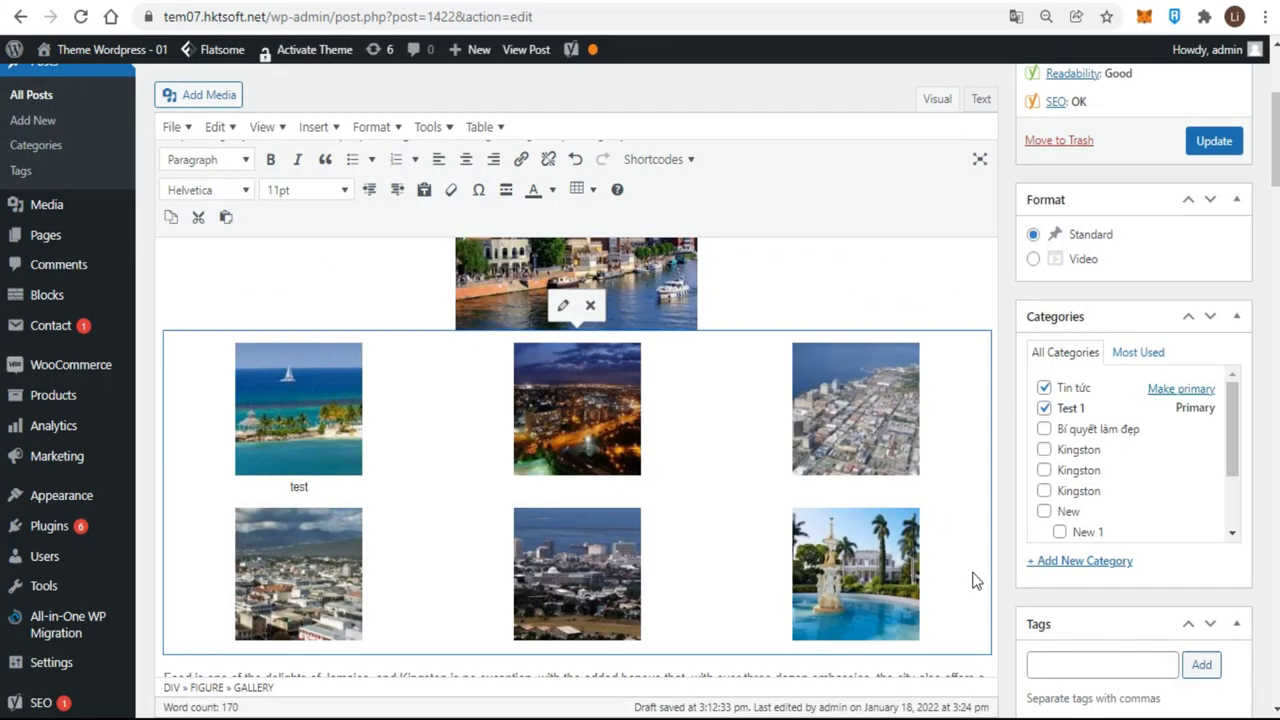
pyautogui.scroll(-1, 974, 573)
pyautogui.scroll(2, 974, 573)
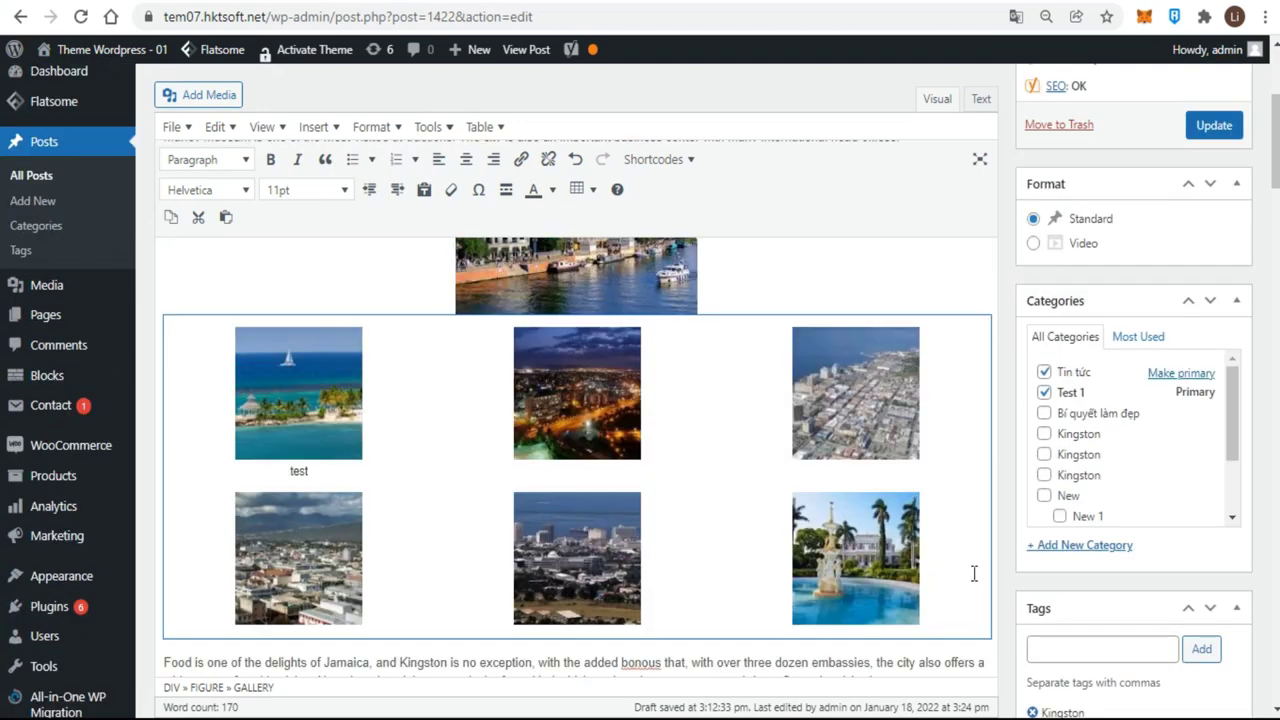
pyautogui.scroll(2, 974, 573)
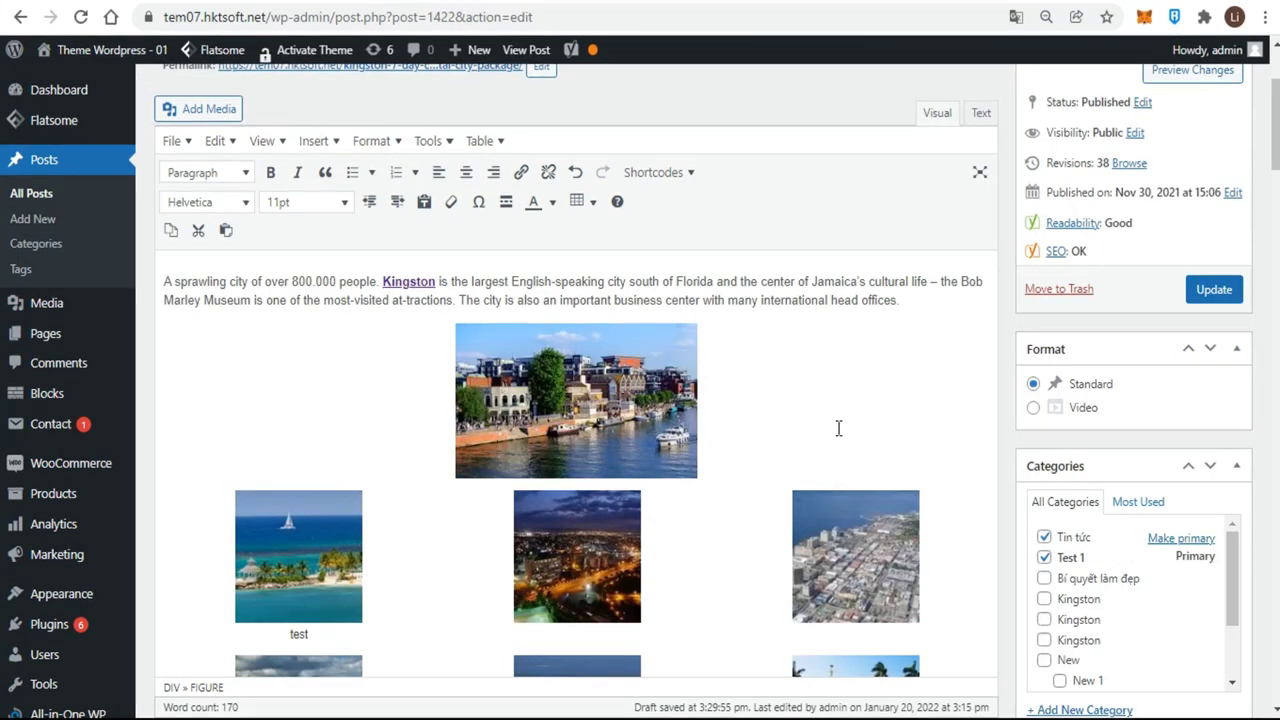
pyautogui.scroll(-1, 833, 505)
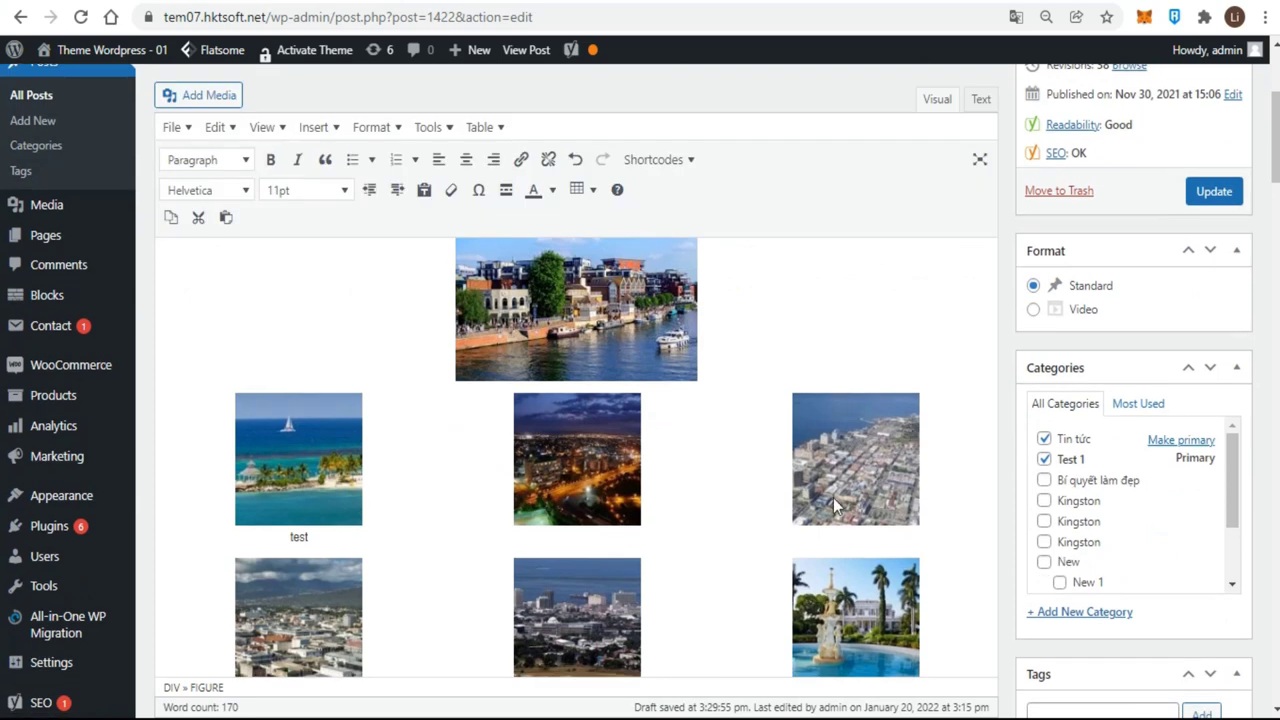
pyautogui.scroll(1, 891, 439)
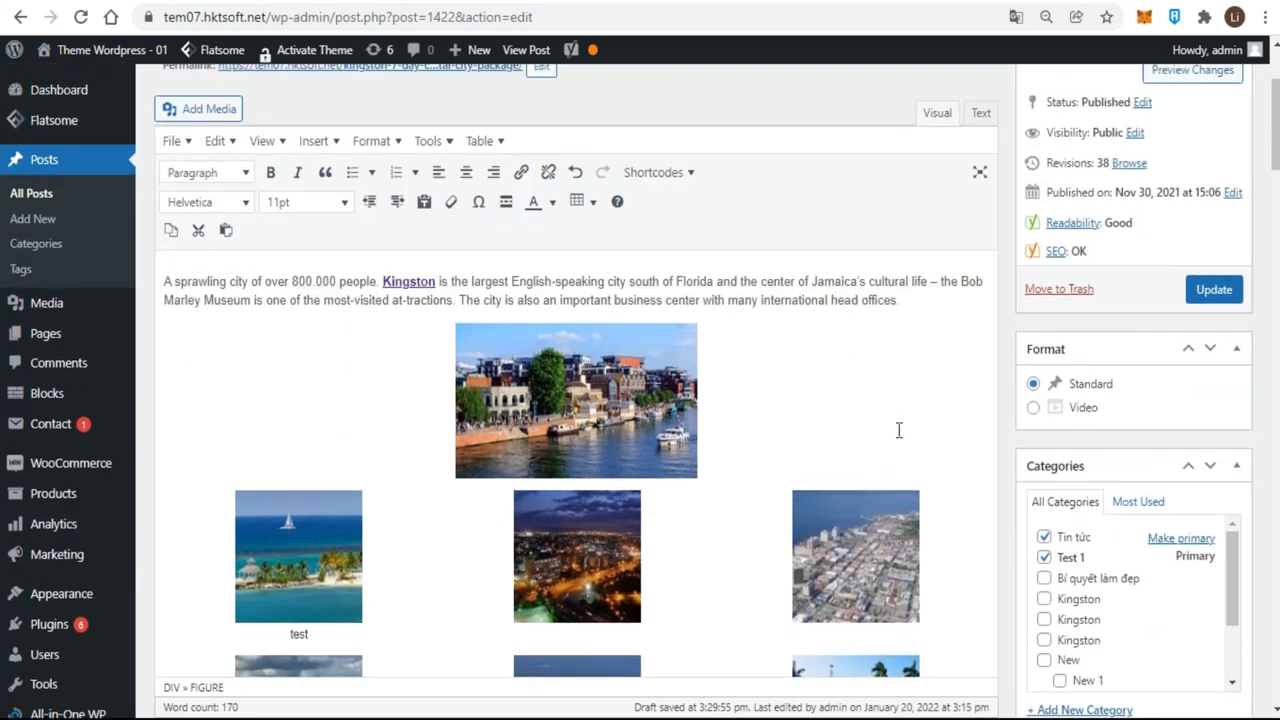
# Step: Paste size="medium" into the gallery shortcode in Text mode, then return to the Visual view
pyautogui.click(981, 114)
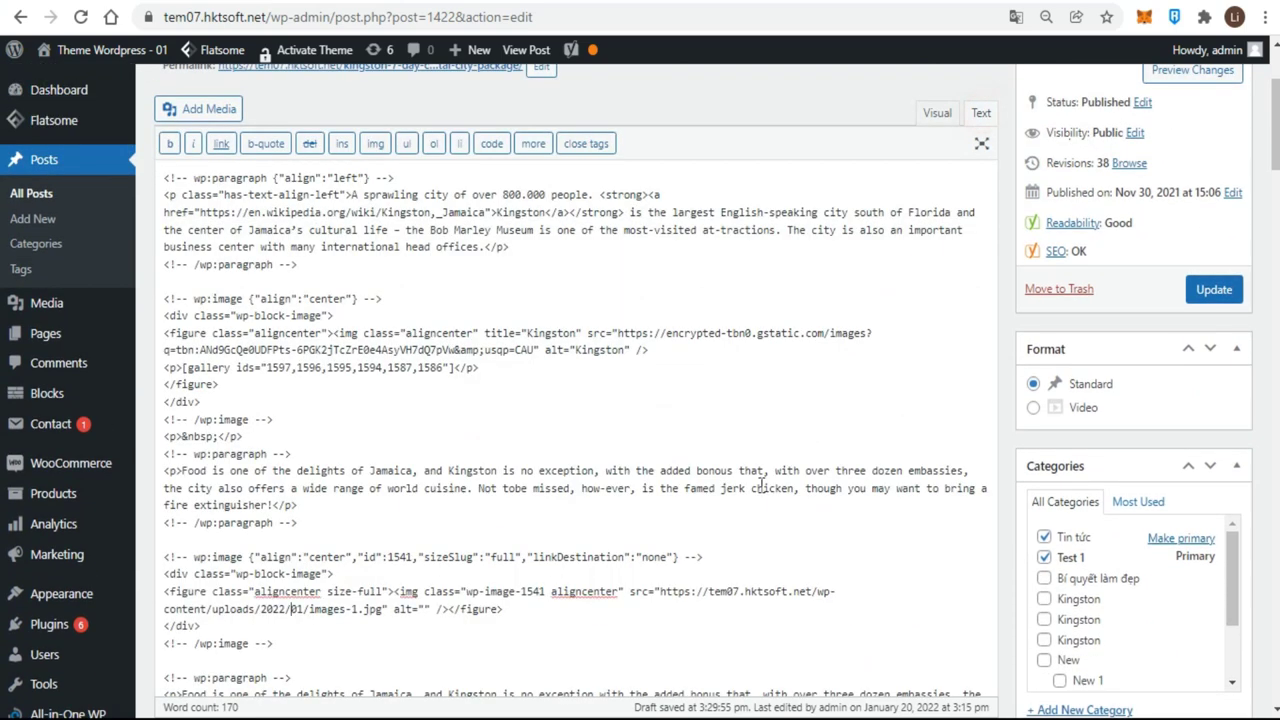
pyautogui.moveTo(488, 368); pyautogui.dragTo(160, 375)
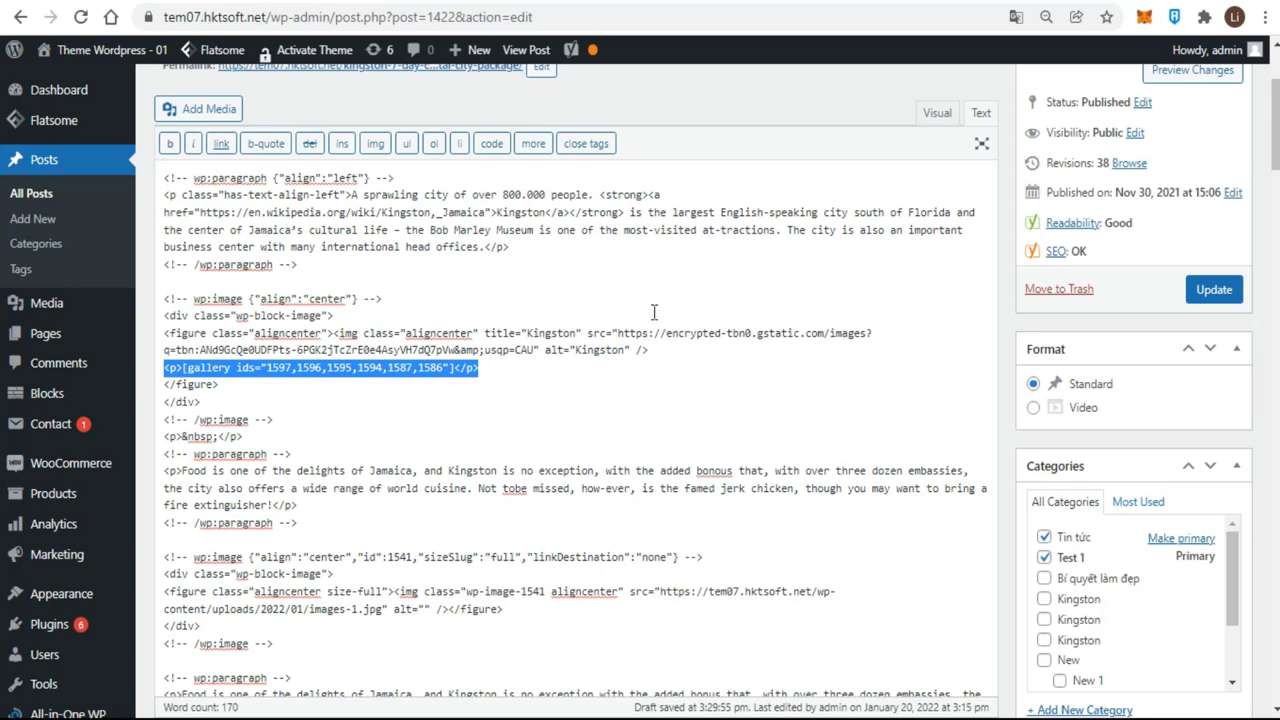
pyautogui.click(449, 371)
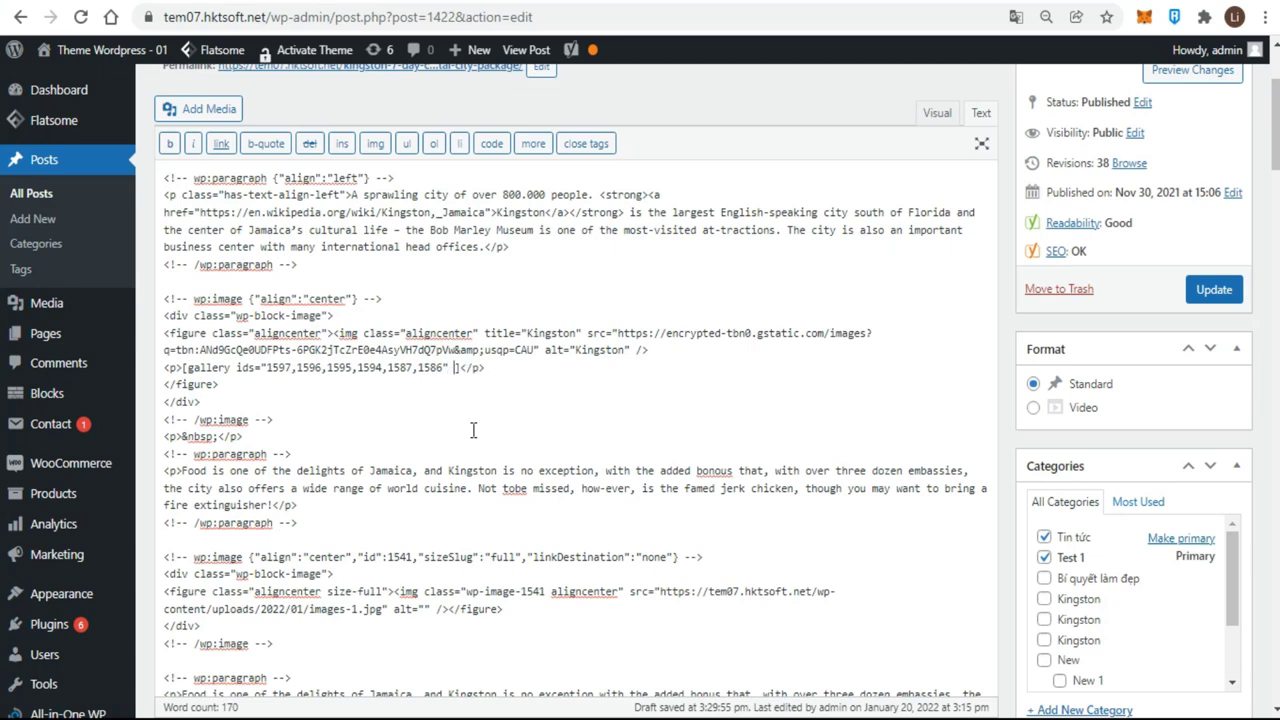
pyautogui.write('size="medium"')
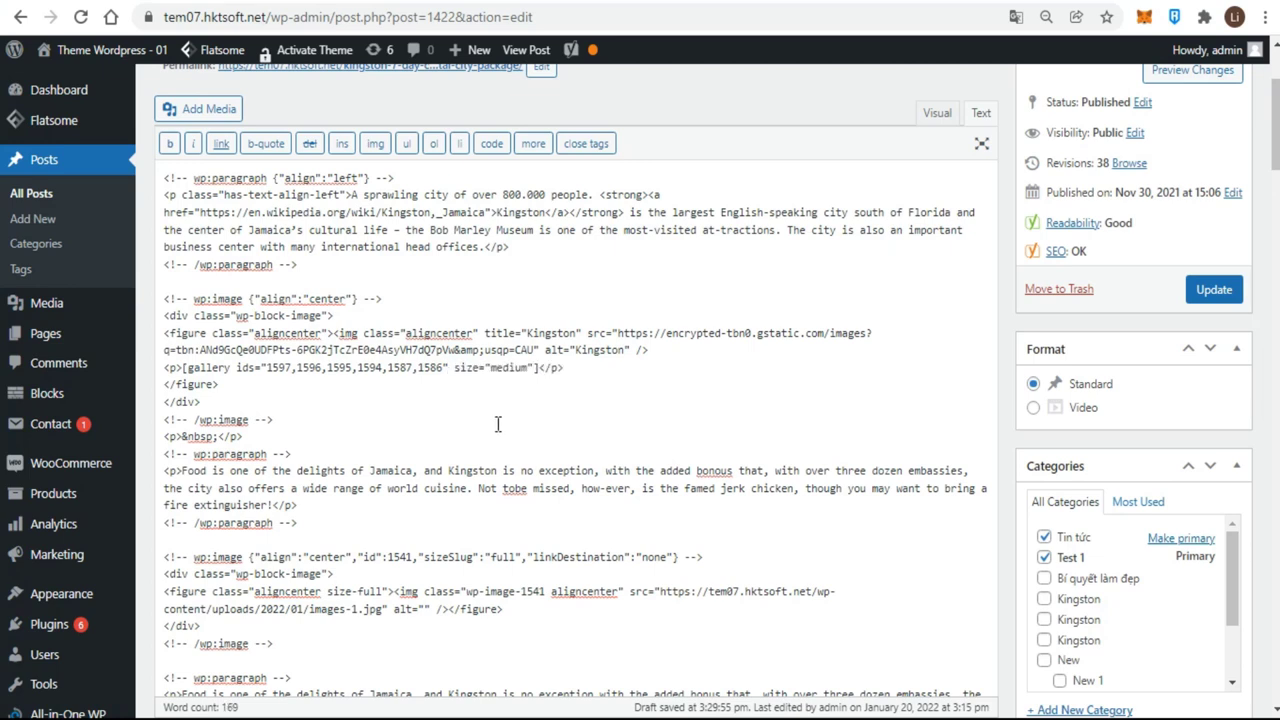
pyautogui.click(935, 112)
# Step: In the Text view, add columns="2" after size="medium" in the gallery shortcode
pyautogui.click(945, 578)
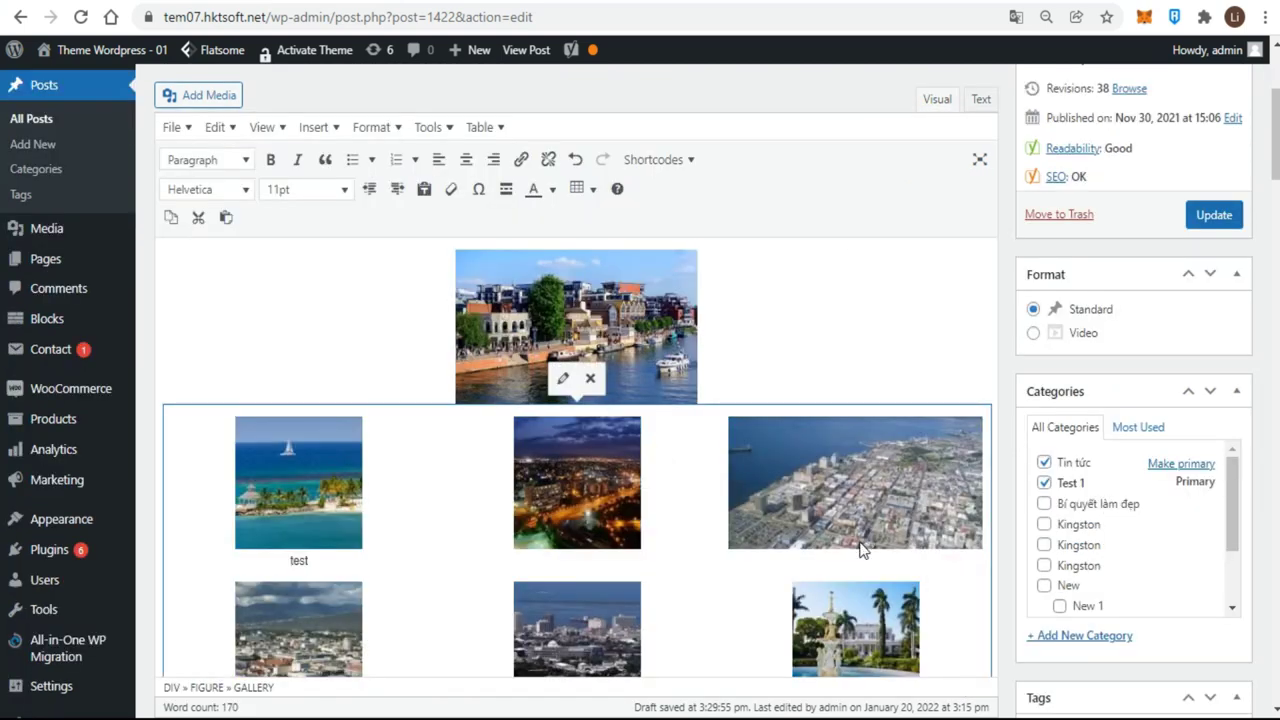
pyautogui.click(981, 100)
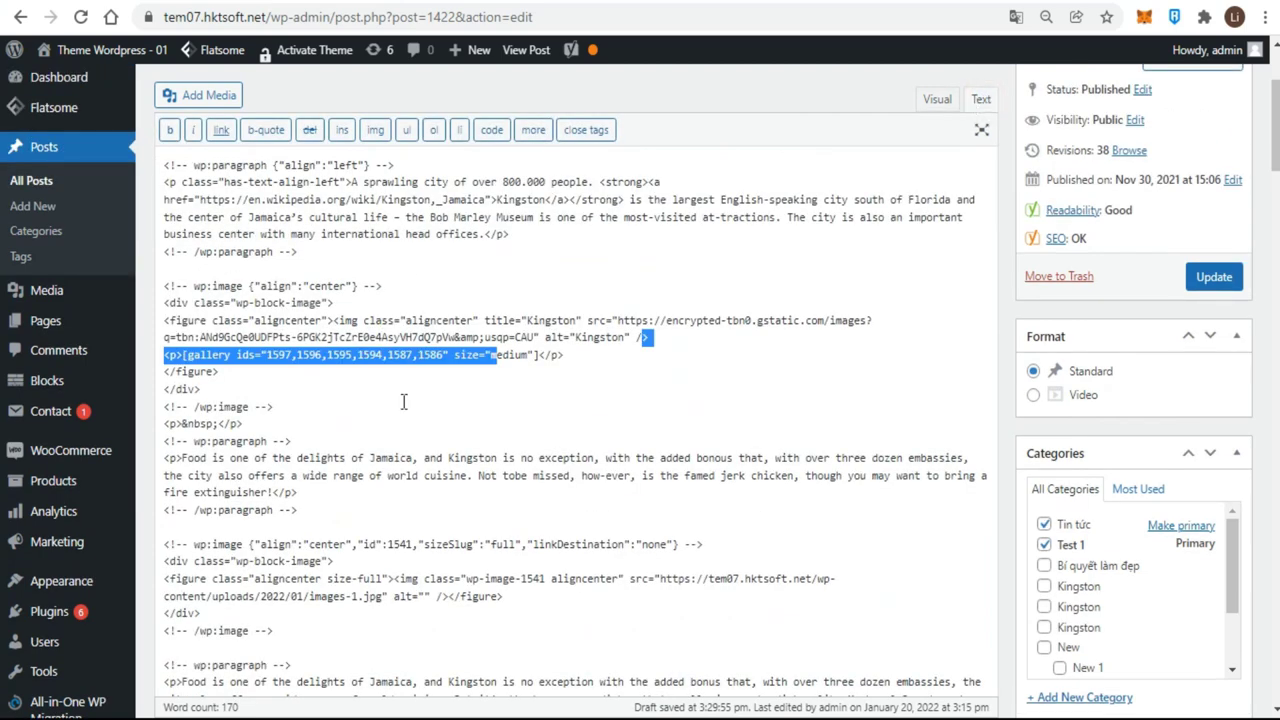
pyautogui.click(535, 357)
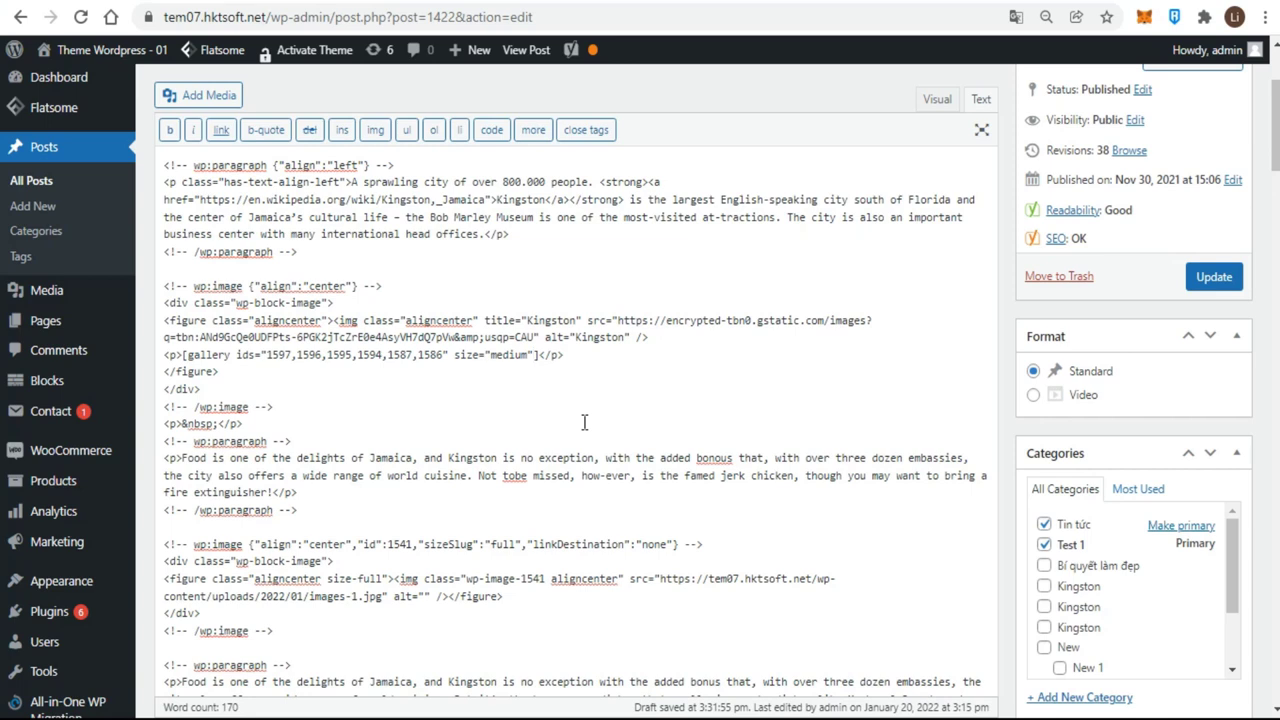
pyautogui.write('cl')
pyautogui.write('olum')
pyautogui.write('ns')
pyautogui.write('=')
pyautogui.write('""')
pyautogui.write('2')
# Step: Check the two-column medium gallery in the Visual editor
pyautogui.click(937, 99)
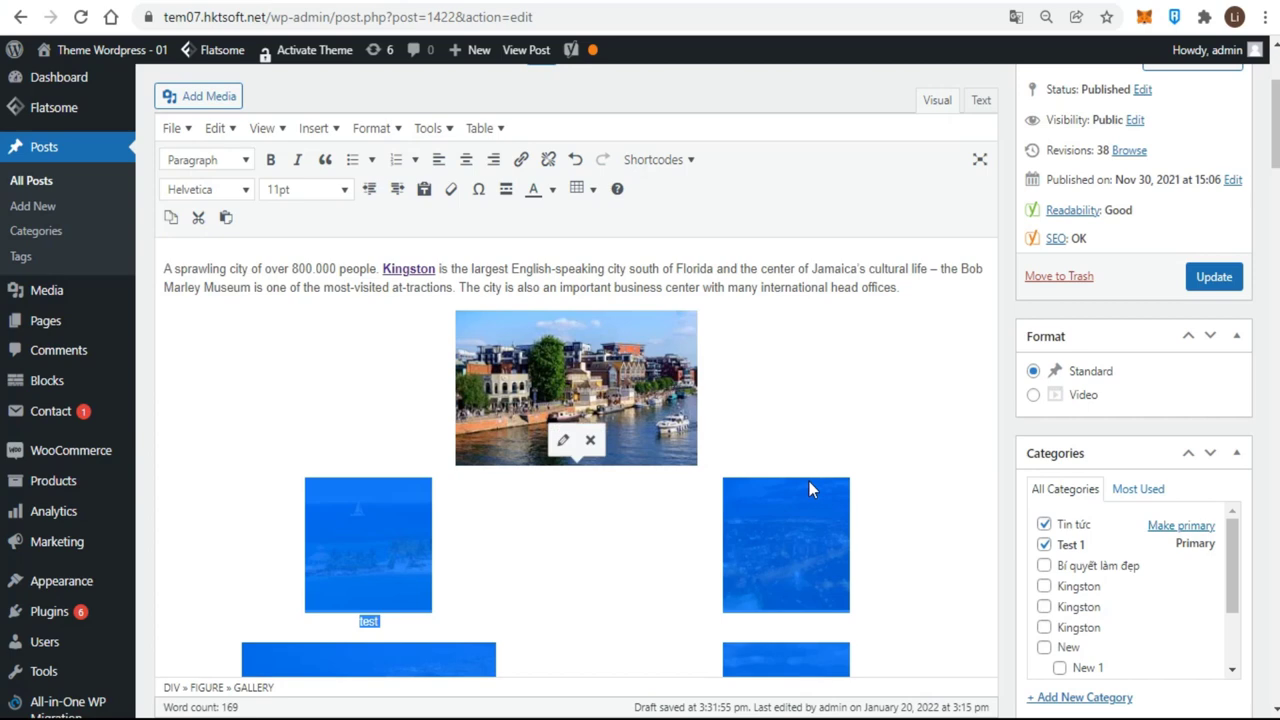
pyautogui.click(934, 529)
pyautogui.scroll(-2, 938, 533)
pyautogui.scroll(-1, 938, 533)
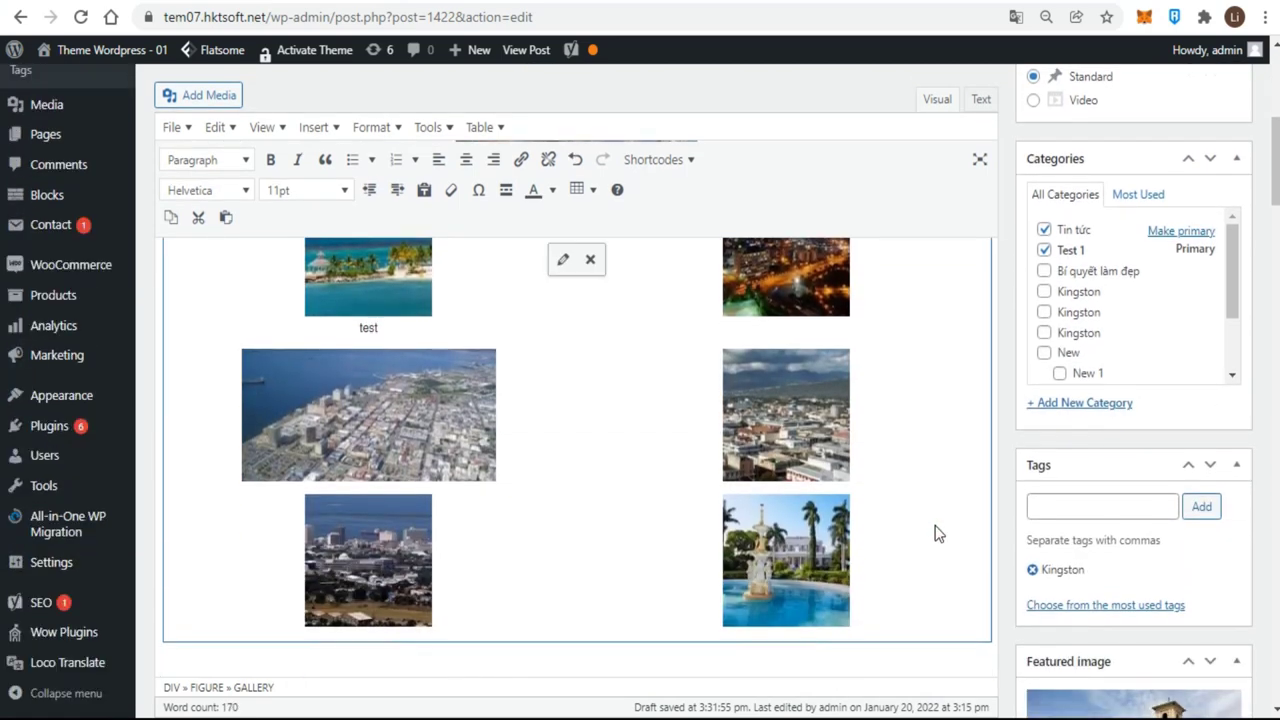
pyautogui.scroll(4, 938, 533)
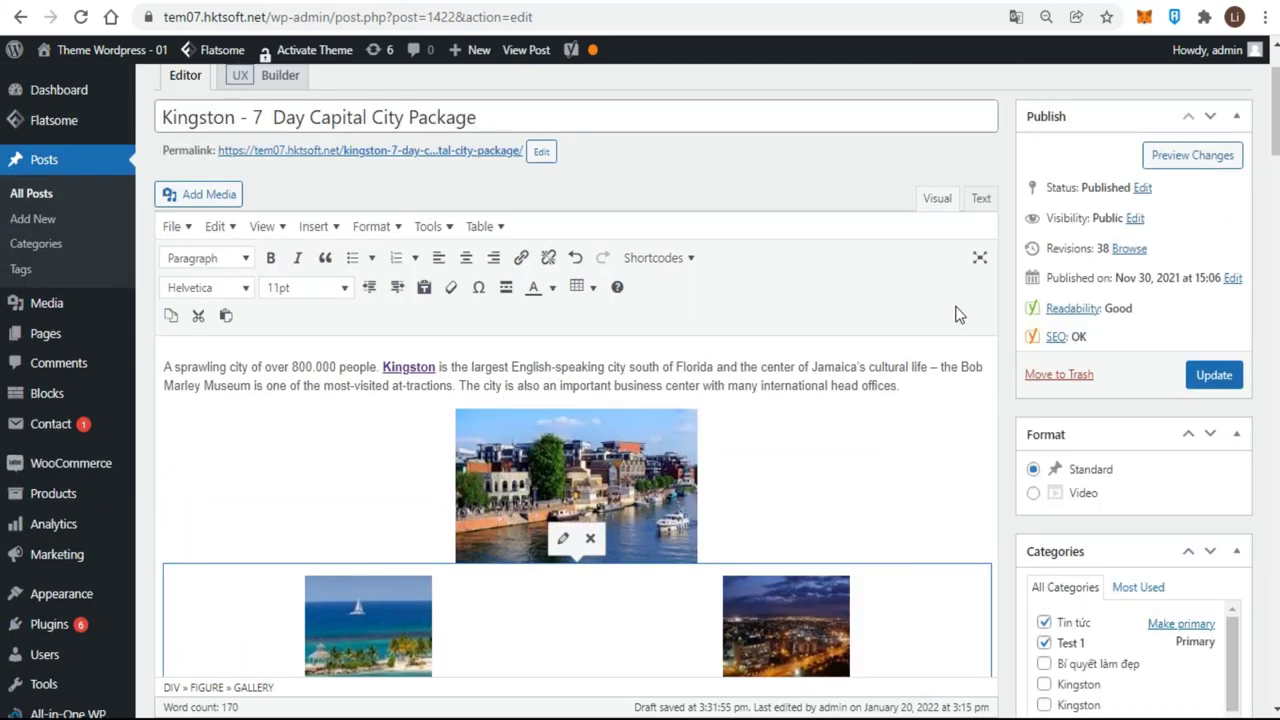
# Step: Replace size="medium" columns="2" with orderby="title" in the shortcode and view the result
pyautogui.click(981, 199)
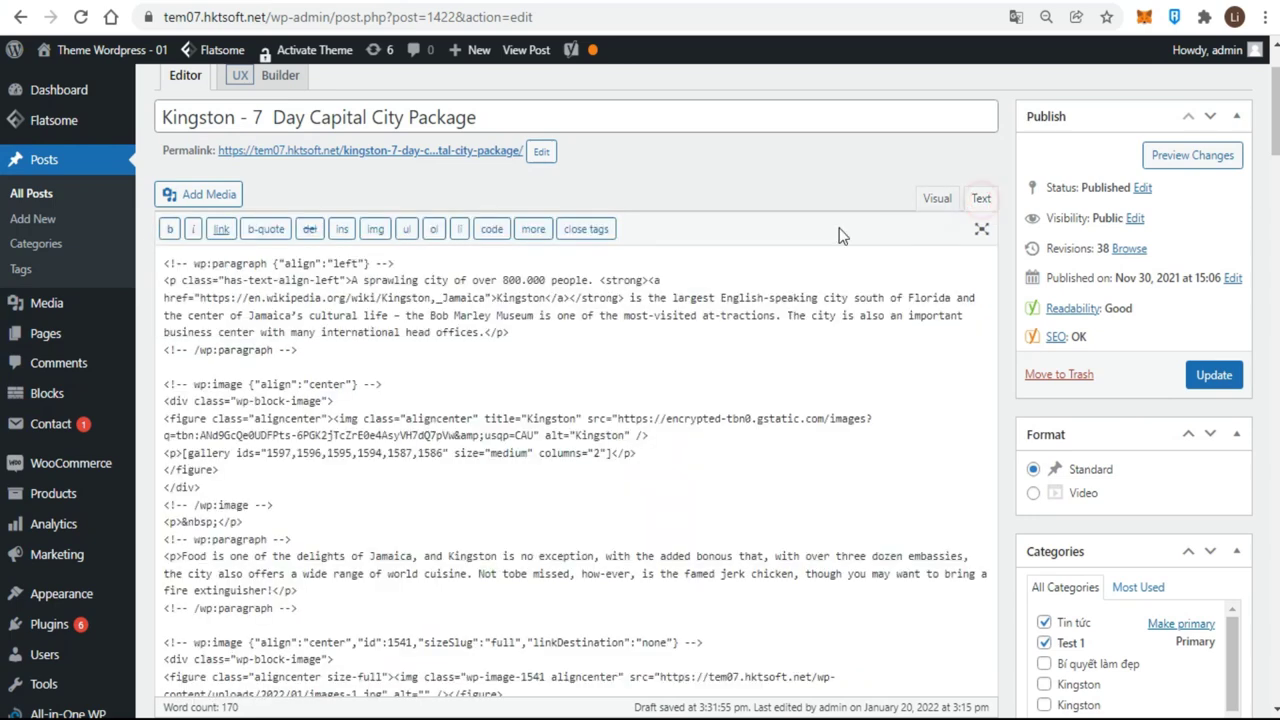
pyautogui.click(668, 474)
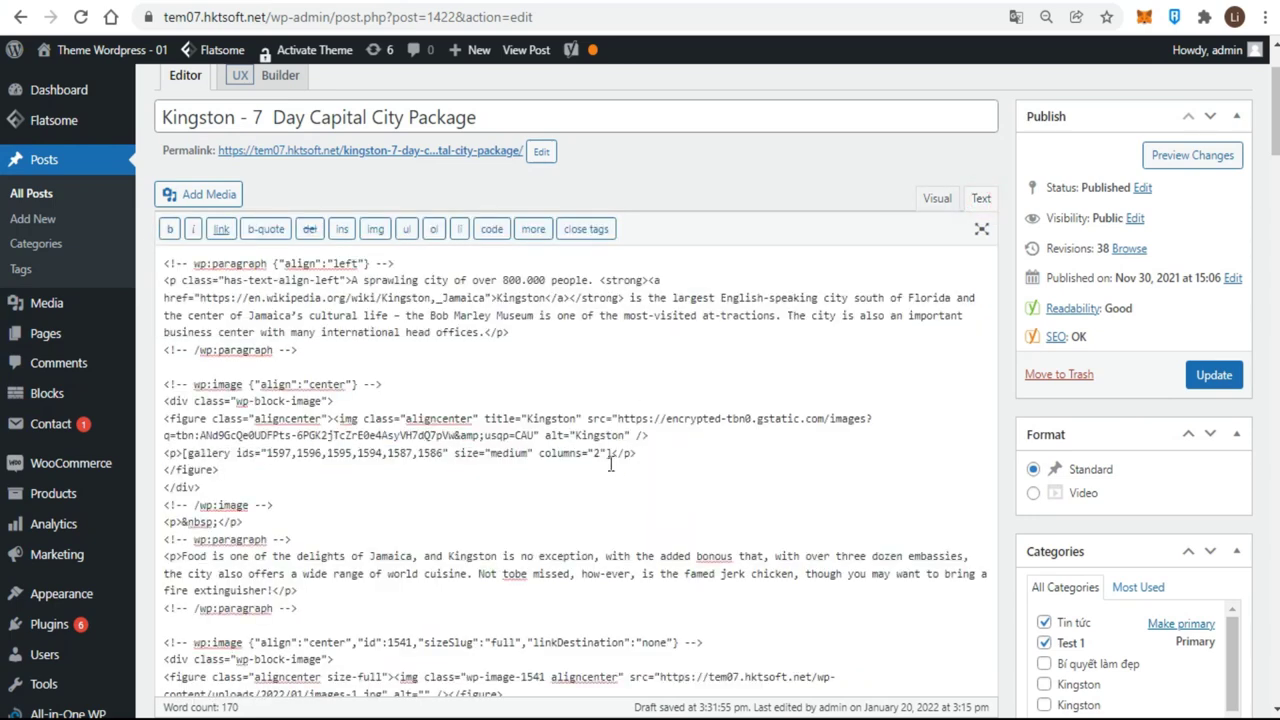
pyautogui.moveTo(605, 453); pyautogui.dragTo(450, 453)
pyautogui.press('Delete')
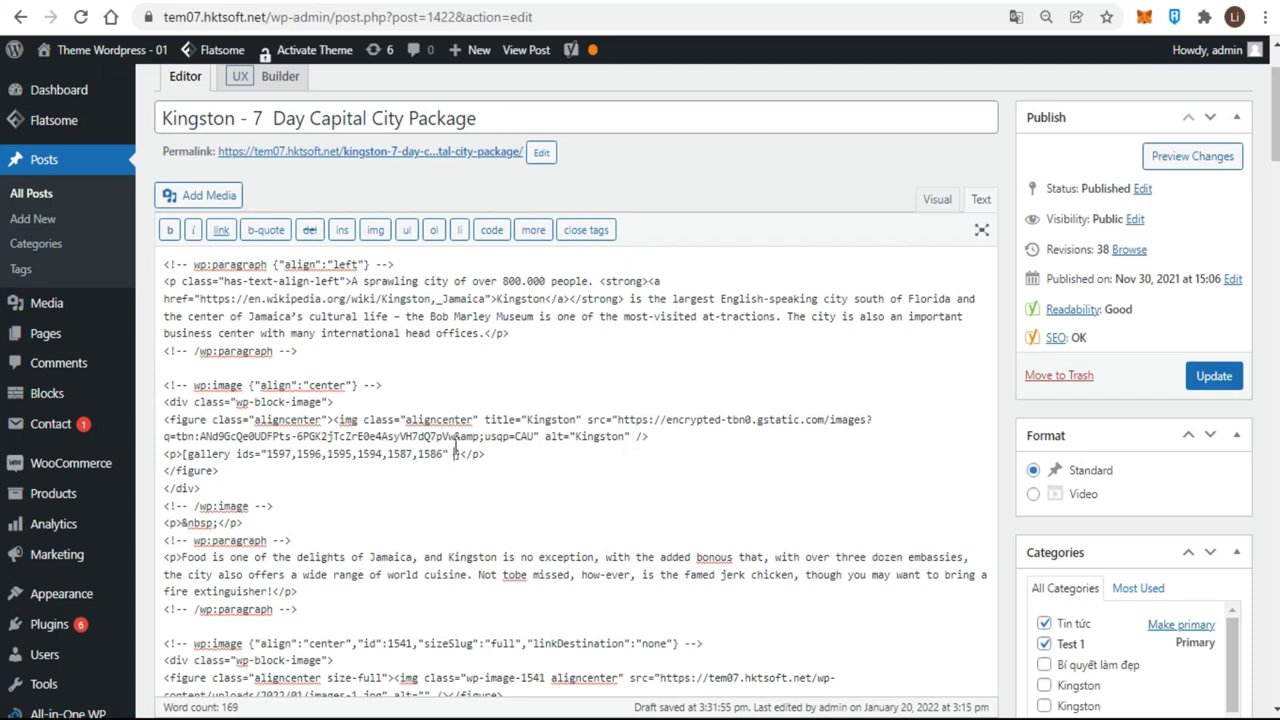
pyautogui.write('s')
pyautogui.write('rderby')
pyautogui.write('=')
pyautogui.write('""')
pyautogui.press('Left')
pyautogui.write('tit')
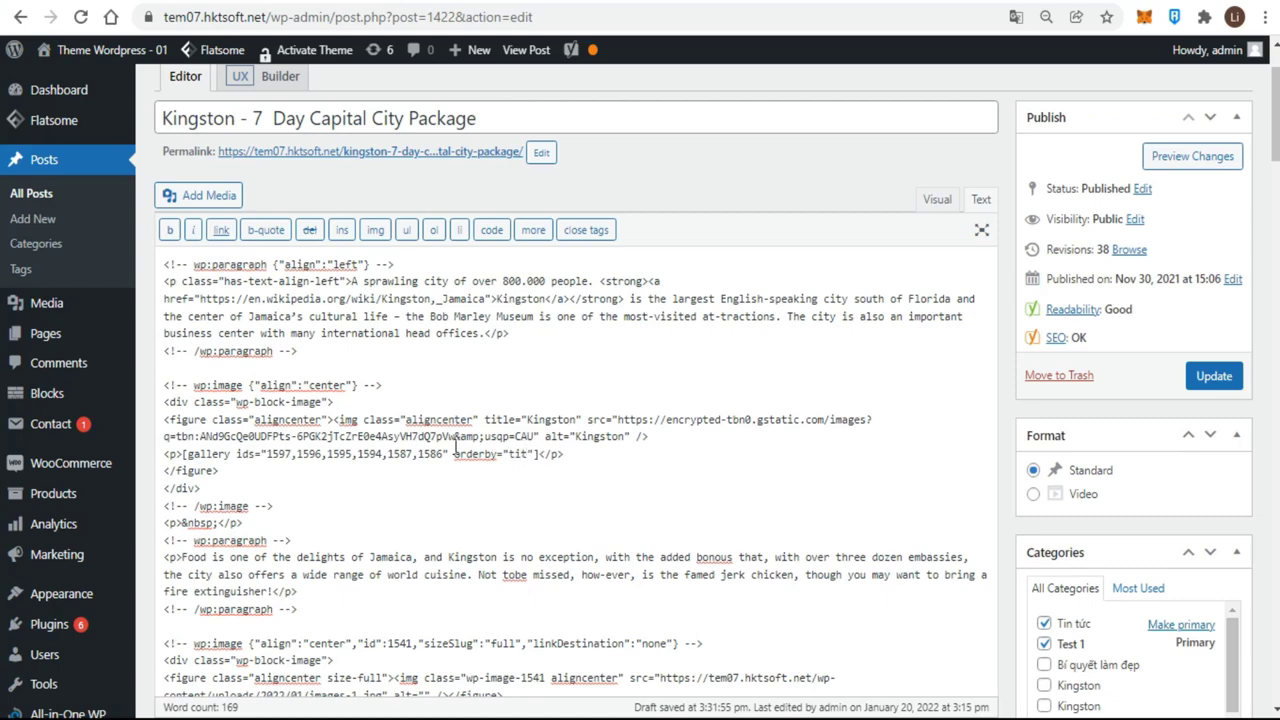
pyautogui.write('le')
pyautogui.click(934, 200)
# Step: Back in the HTML source, add the closing > to the img tag above the gallery
pyautogui.click(826, 481)
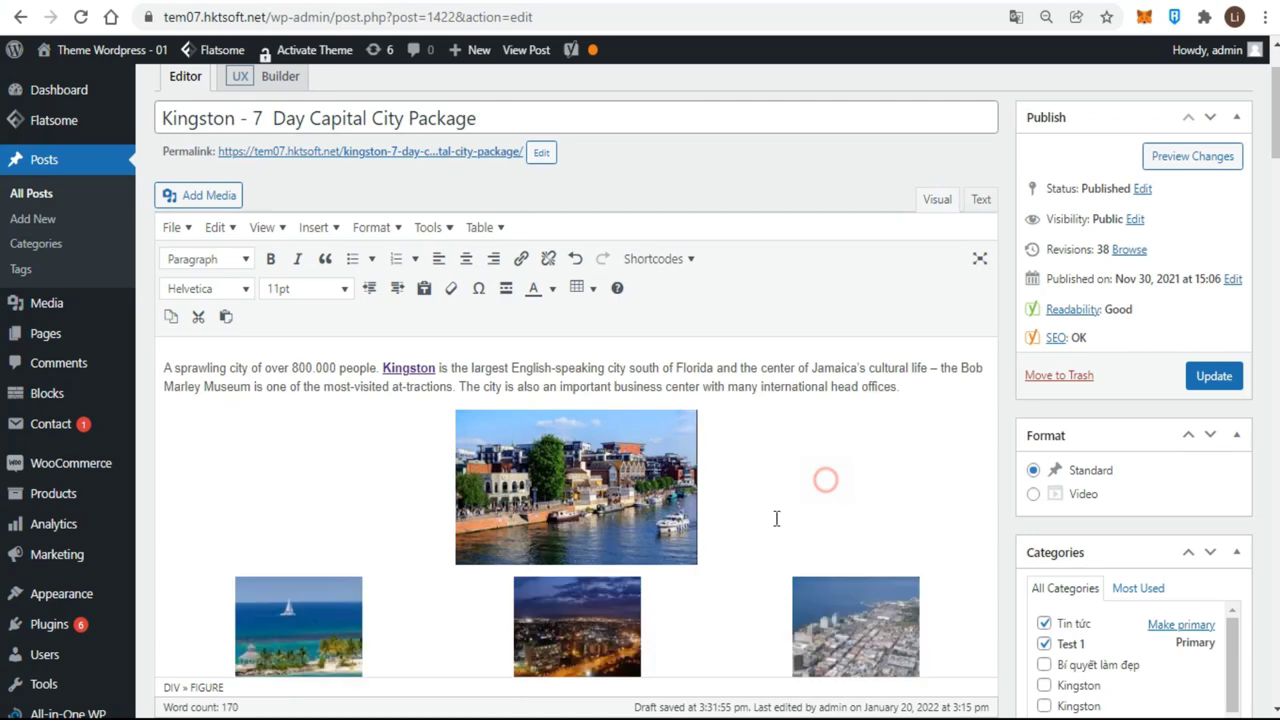
pyautogui.scroll(-3, 776, 518)
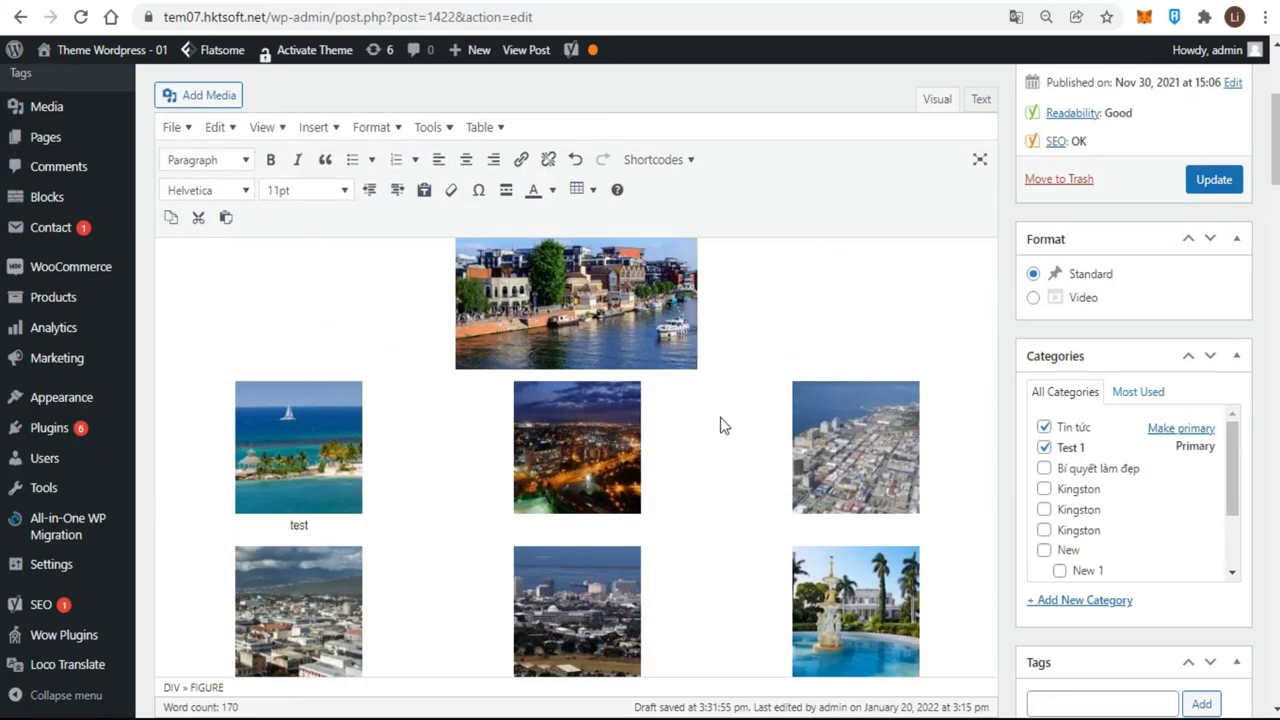
pyautogui.click(980, 99)
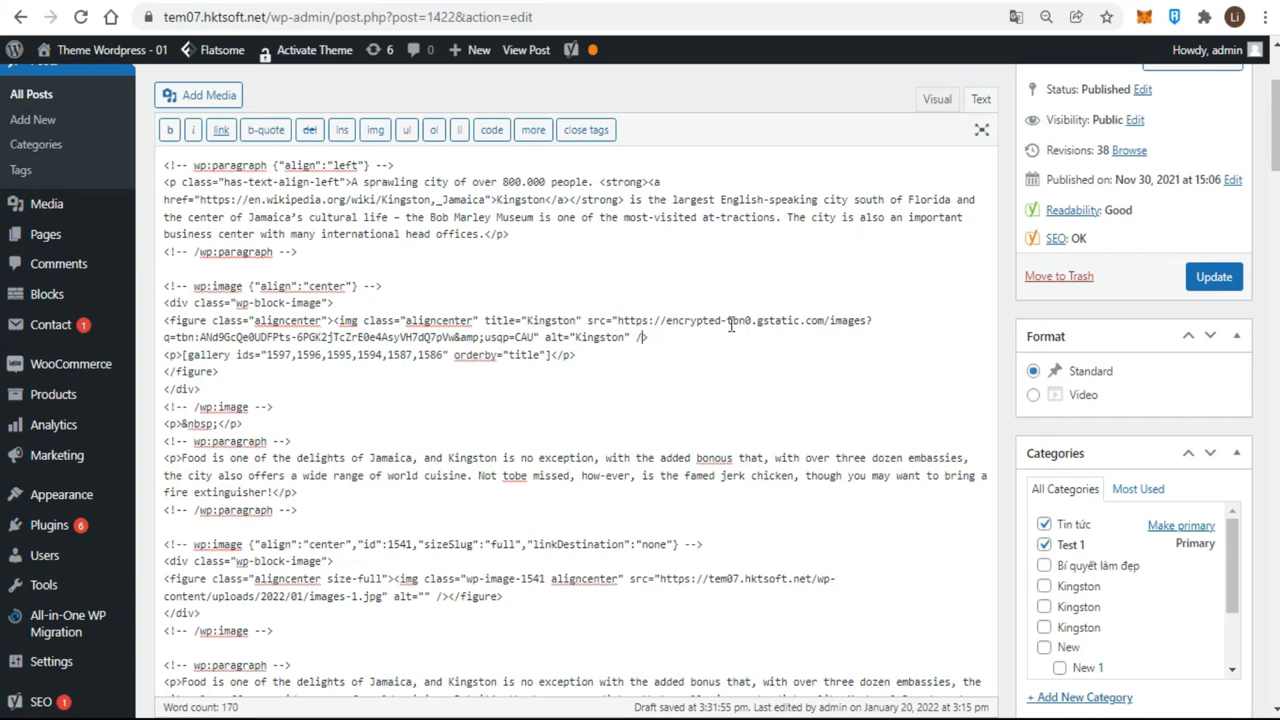
pyautogui.write('>')
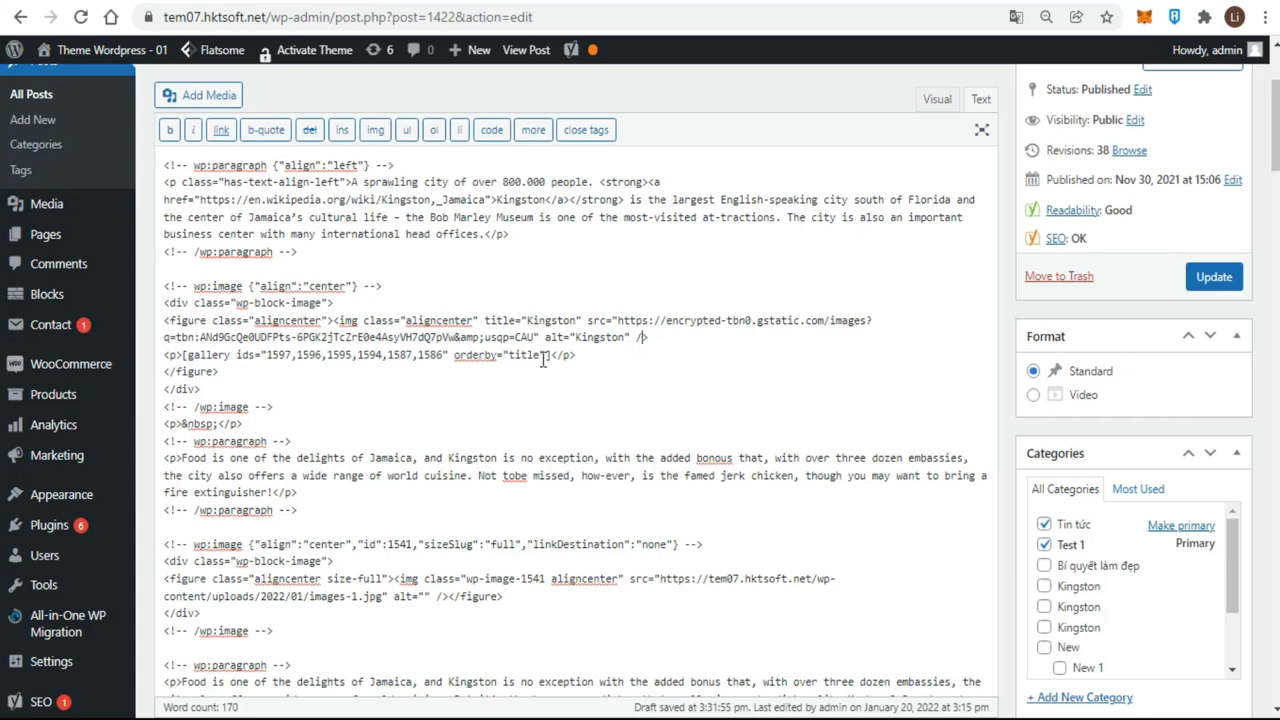